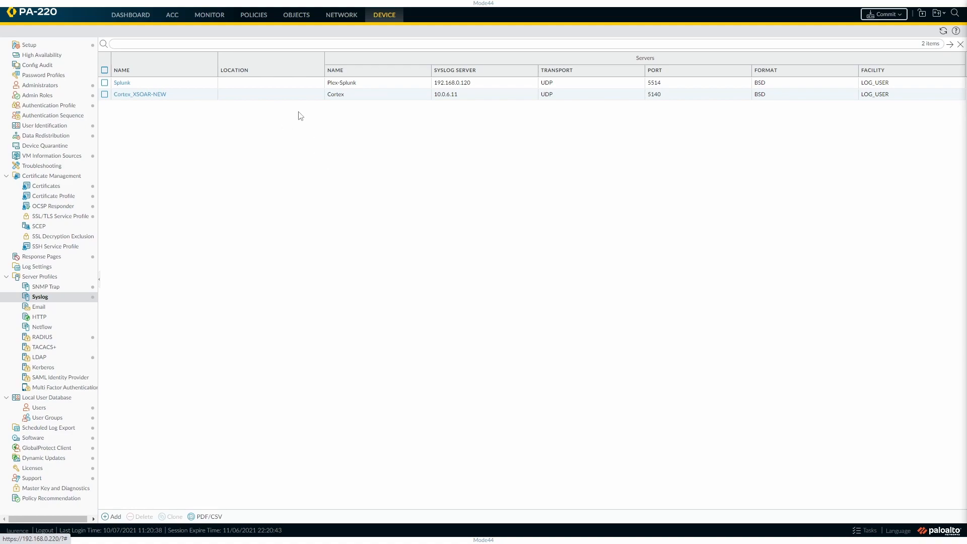
Open the Splunk syslog server profile and review the format options available for its Plex-Splunk server
click(122, 83)
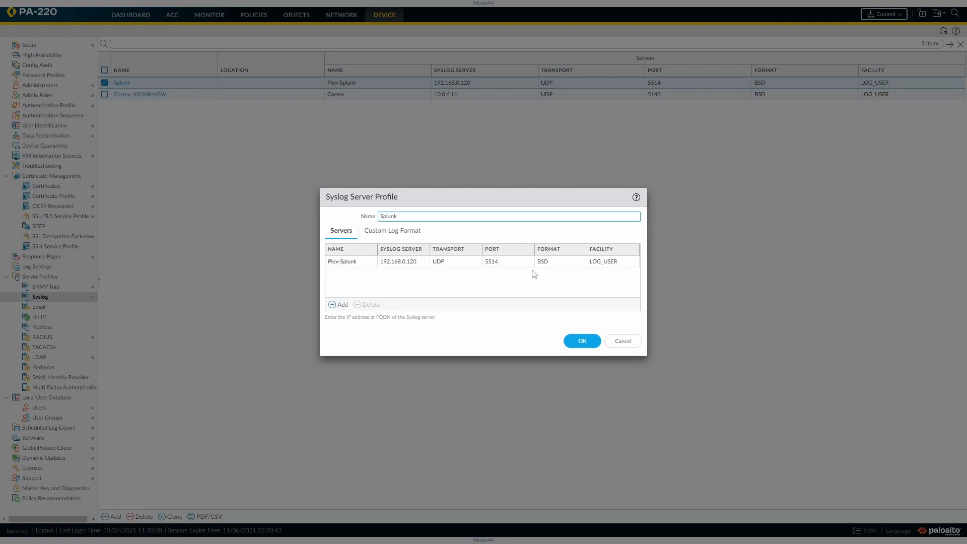
click(545, 262)
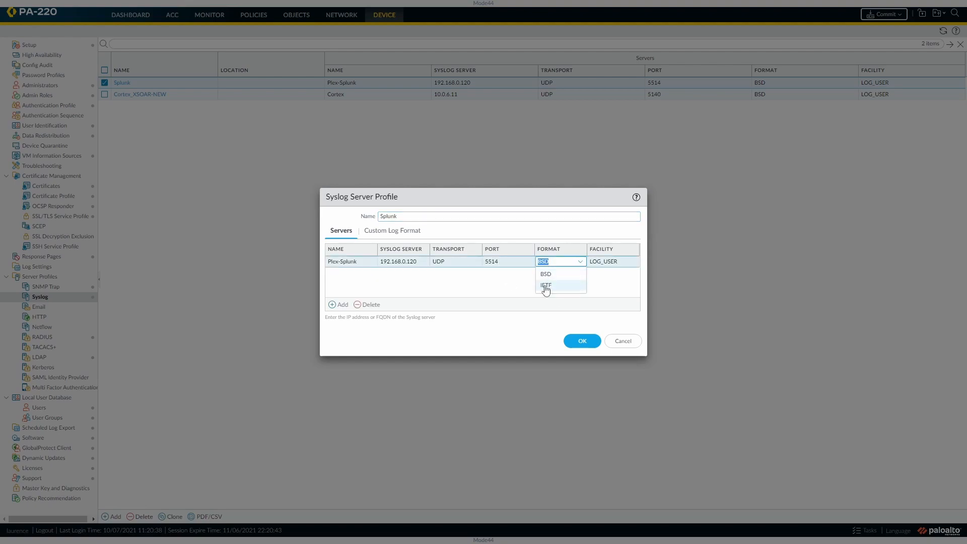
click(511, 286)
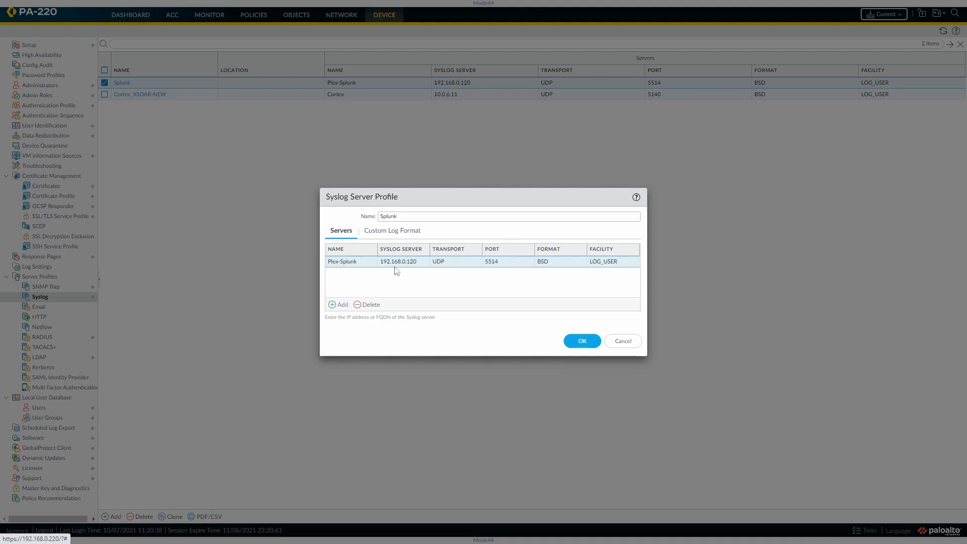
Try adding the bytes_received field to the Splunk profile's custom Traffic log format, and discard the edit by cancelling the profile
click(379, 232)
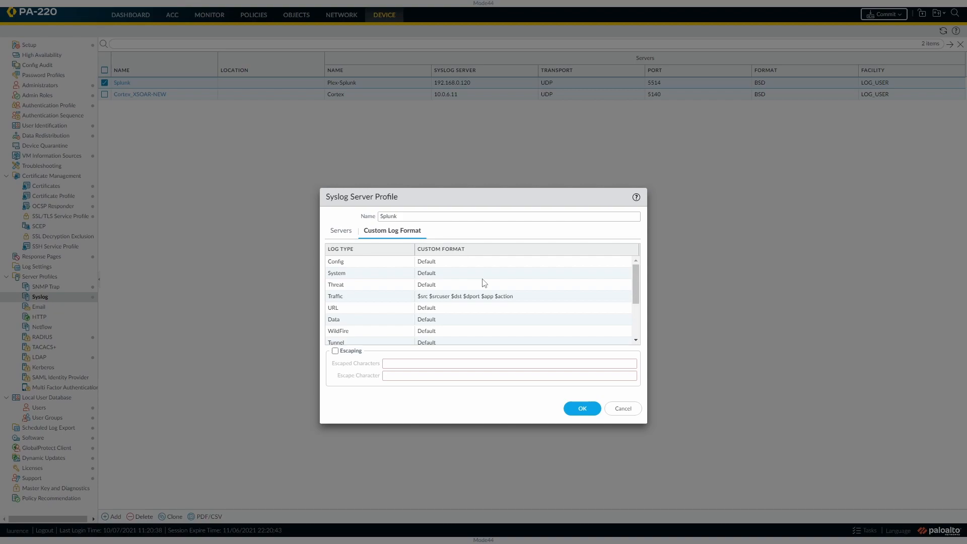
click(333, 296)
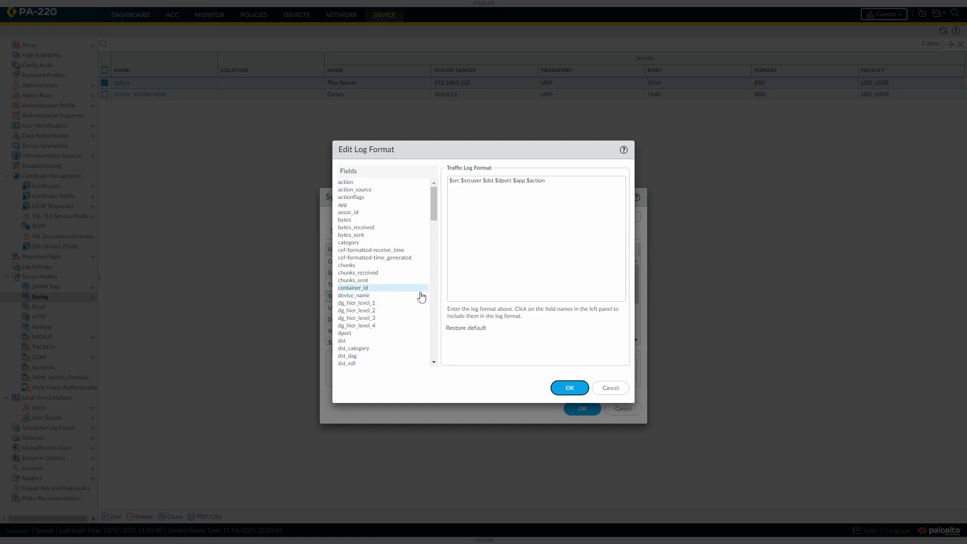
click(355, 228)
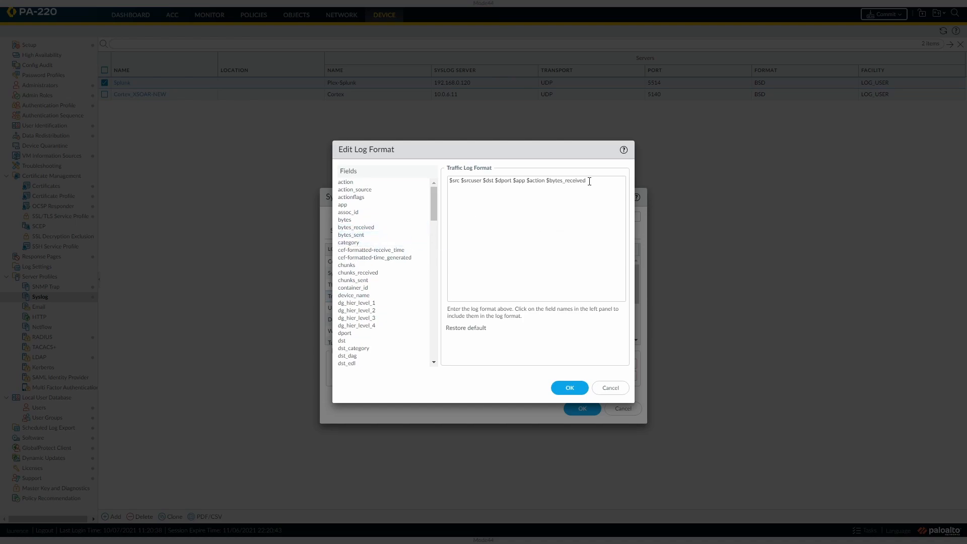
drag(587, 181, 548, 181)
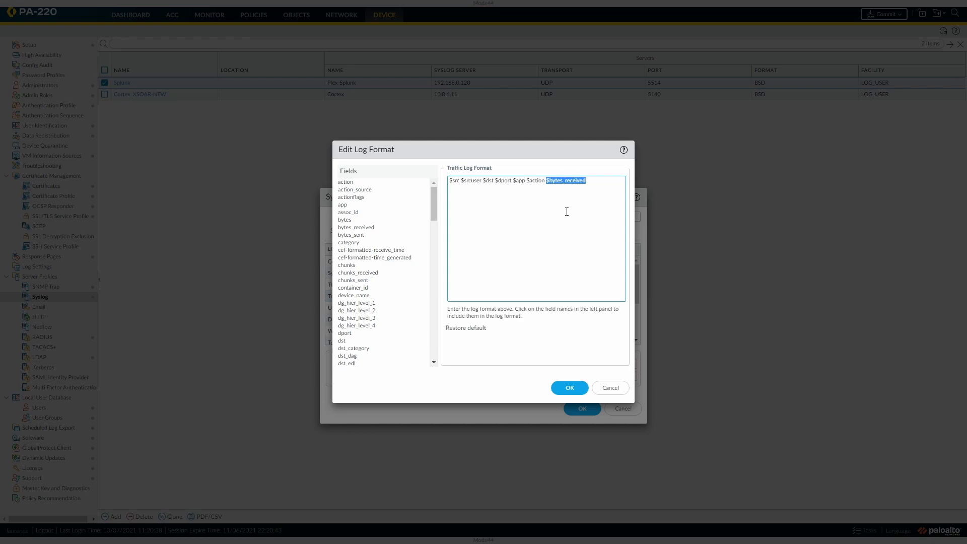
key(BackSpace)
click(614, 394)
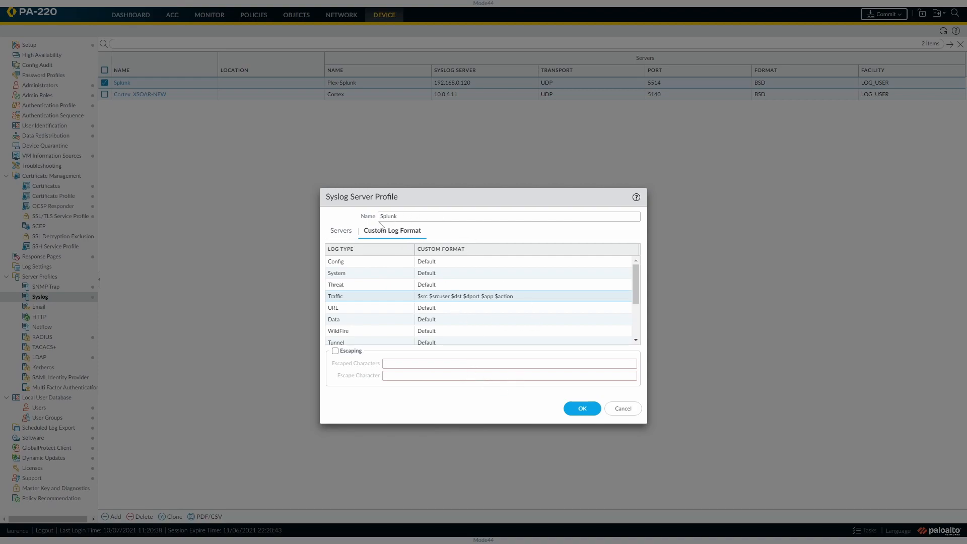
click(624, 410)
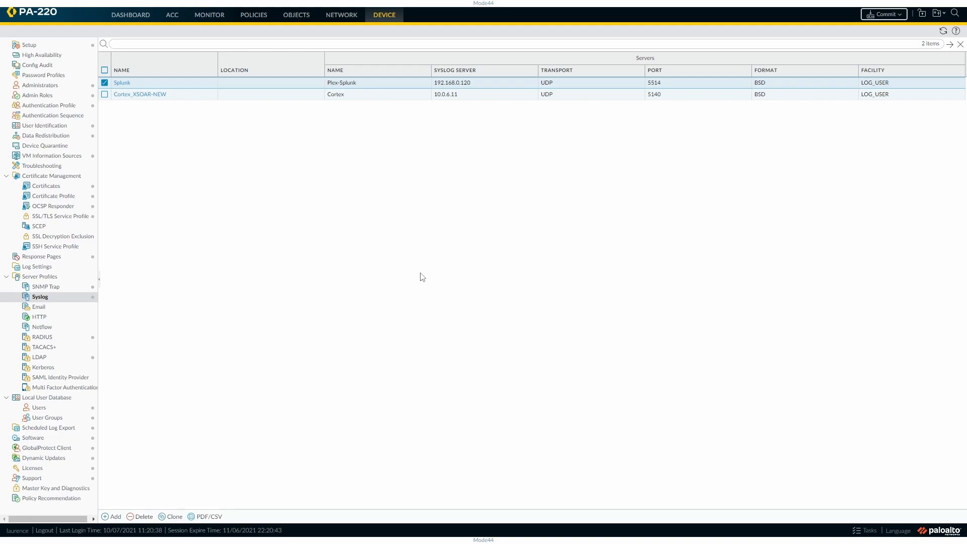
Examine the SMTP over TLS settings for a server in a new email server profile, and close it without saving
click(44, 311)
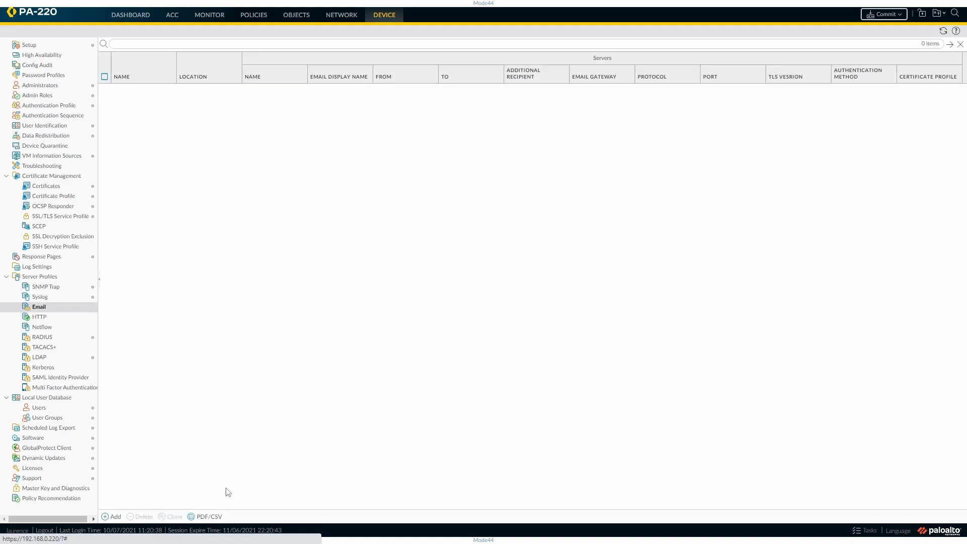
click(112, 516)
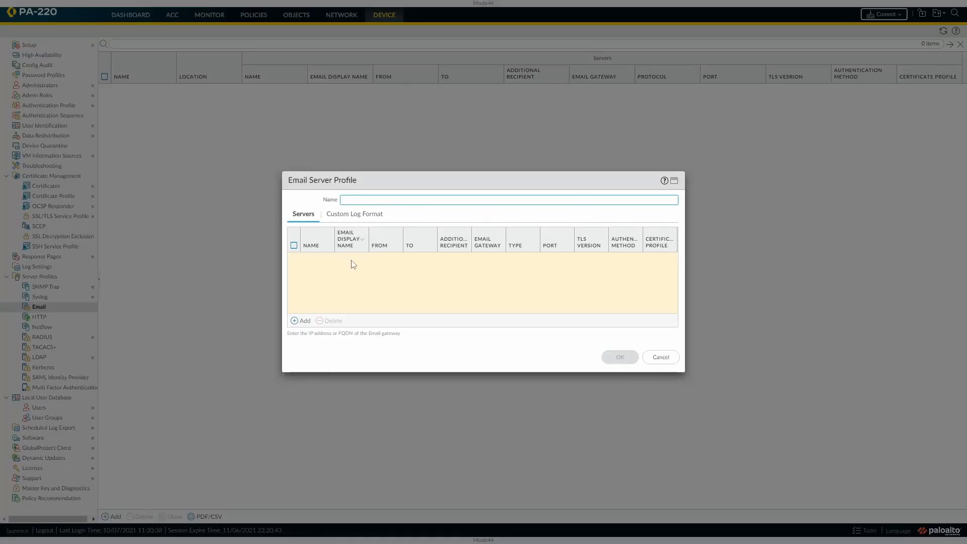
click(298, 321)
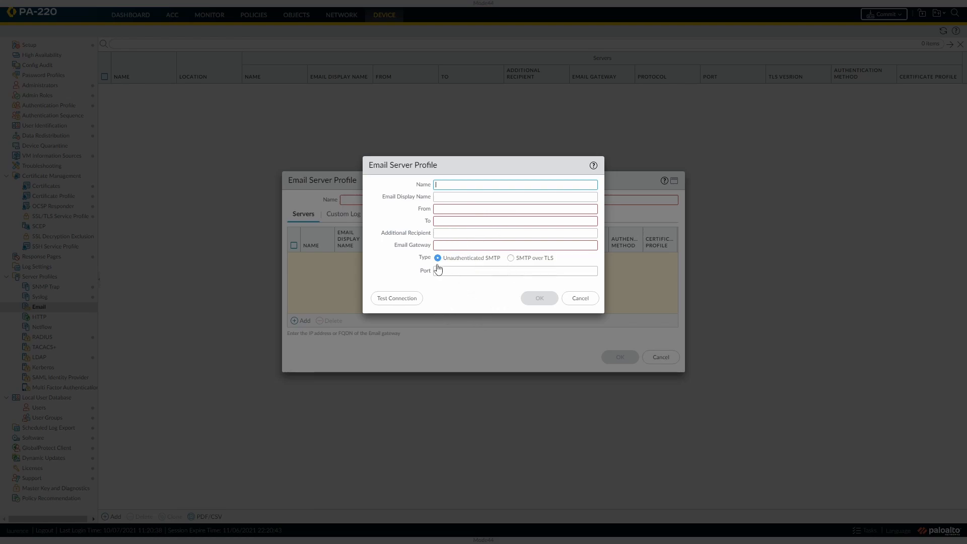
click(510, 258)
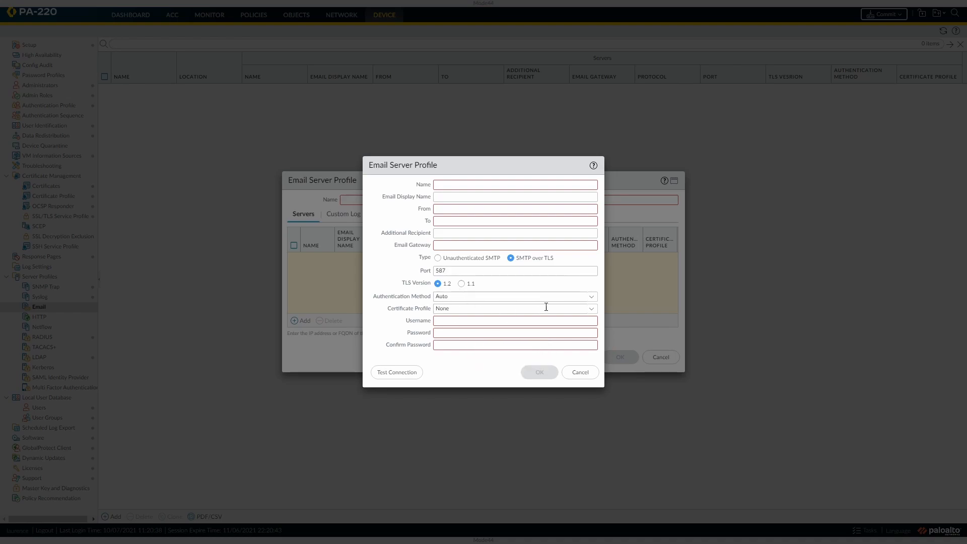
click(574, 376)
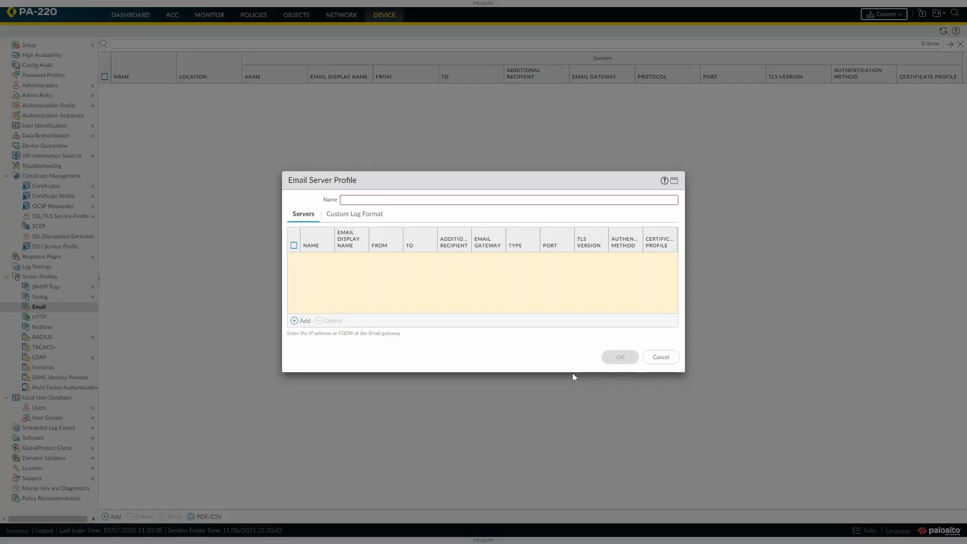
click(660, 356)
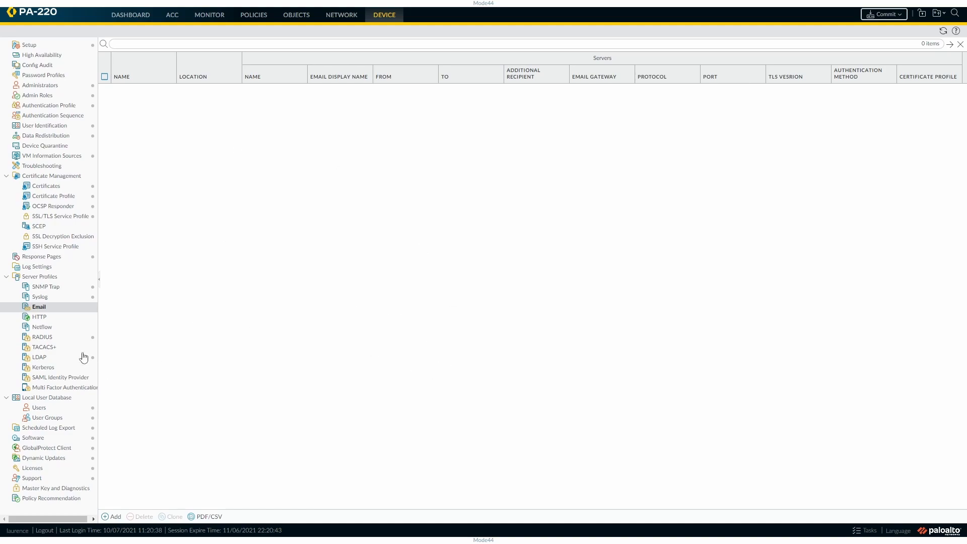
Examine the System log payload format options in a new HTTP server profile, and close it without saving
click(40, 318)
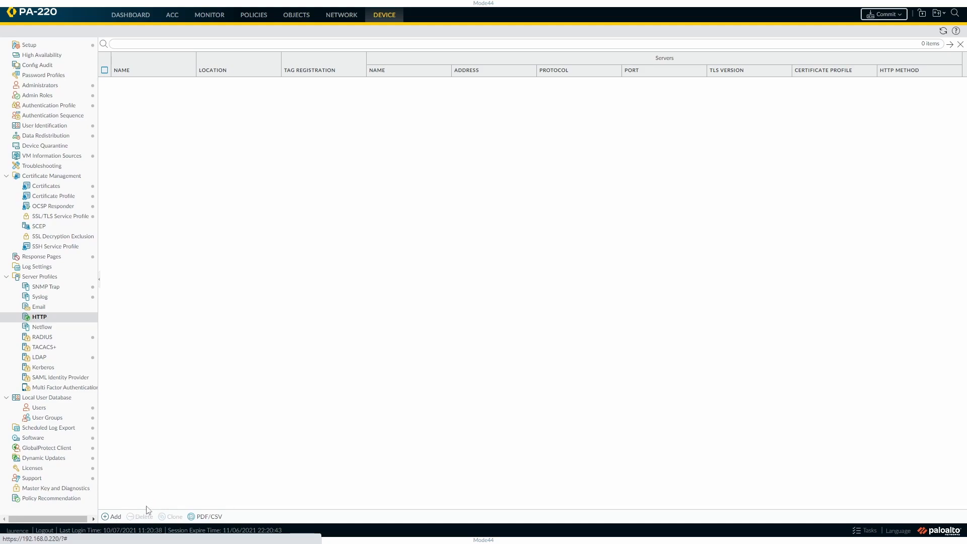
click(115, 523)
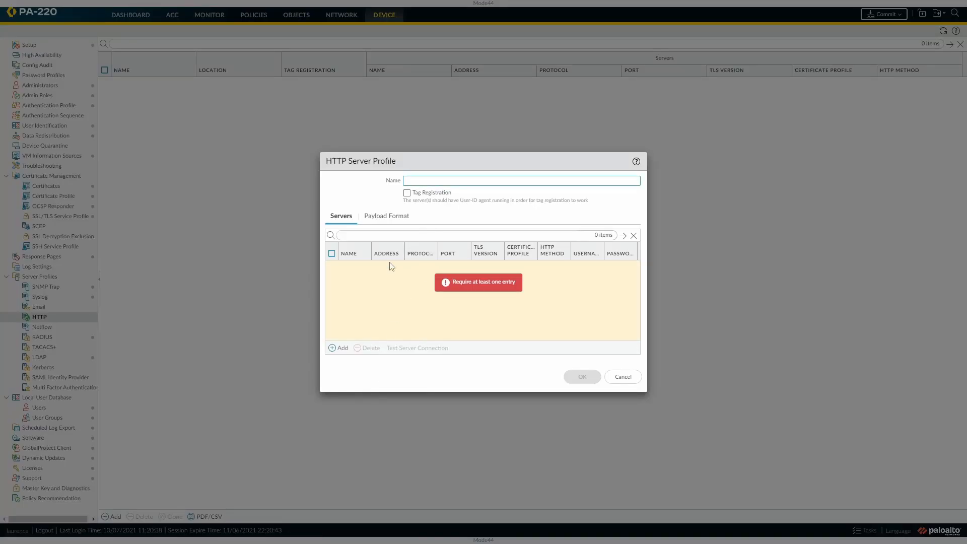
click(381, 217)
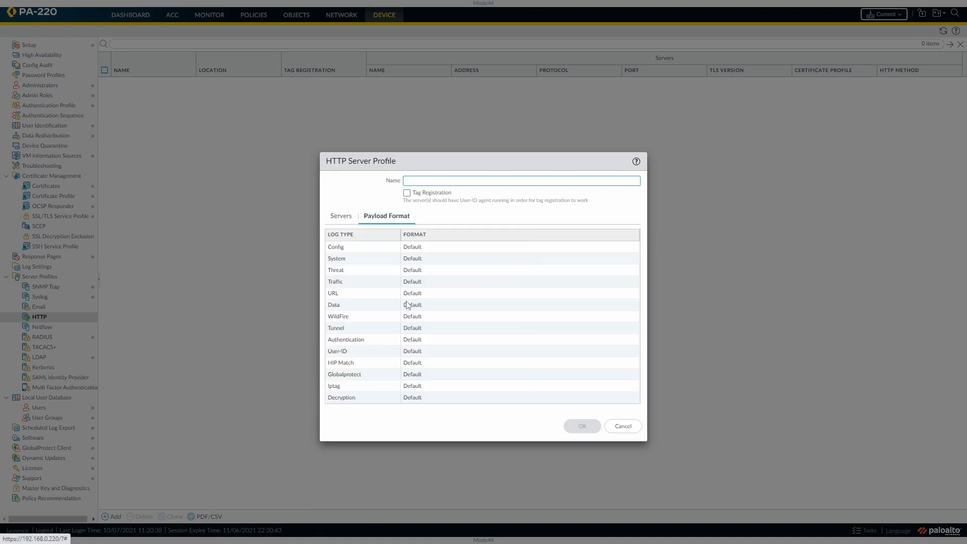
click(336, 259)
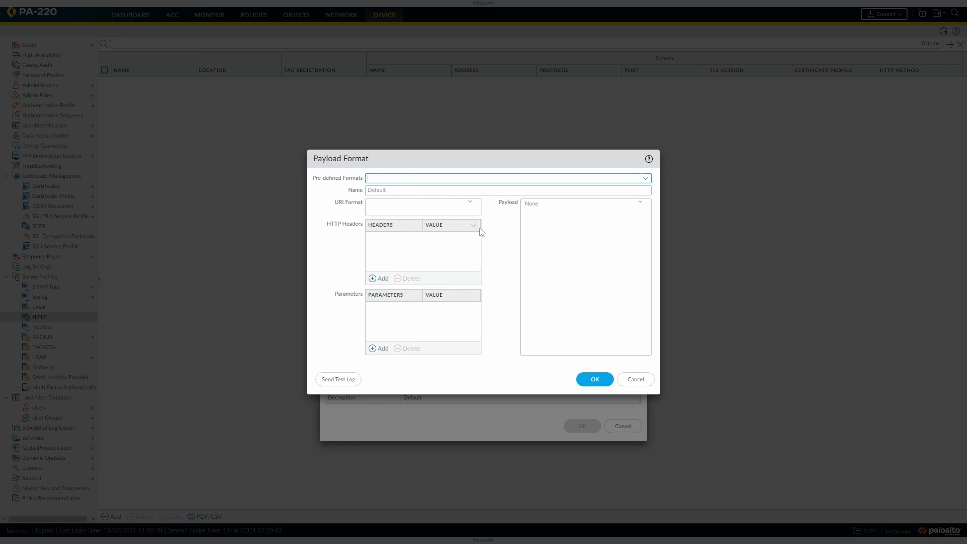
click(636, 381)
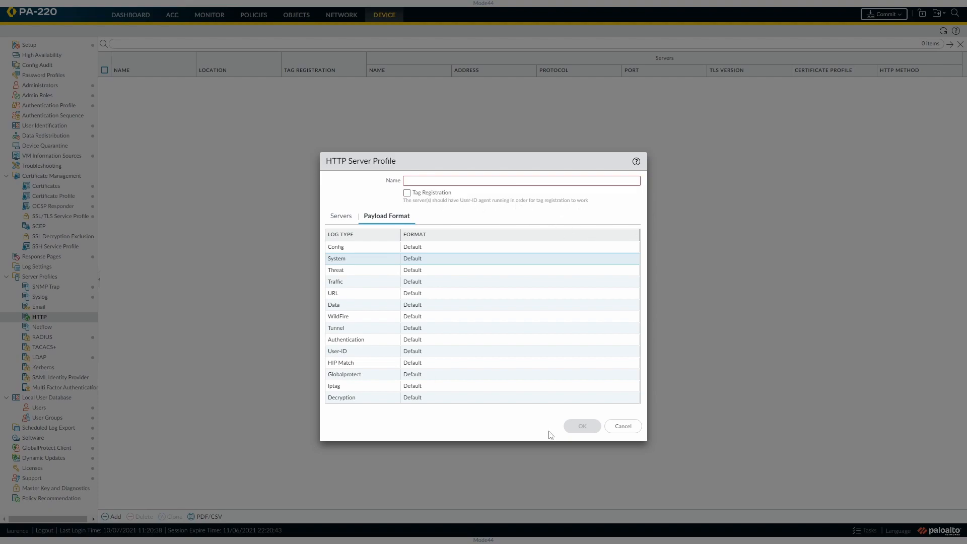
click(621, 427)
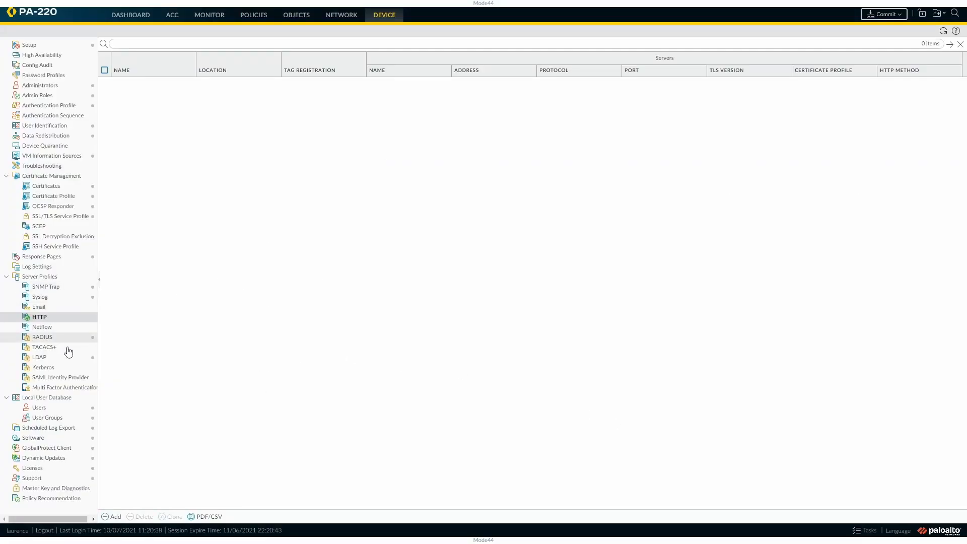
Review the SNMP version, manager and community settings in the Librenms SNMP trap server profile
click(47, 288)
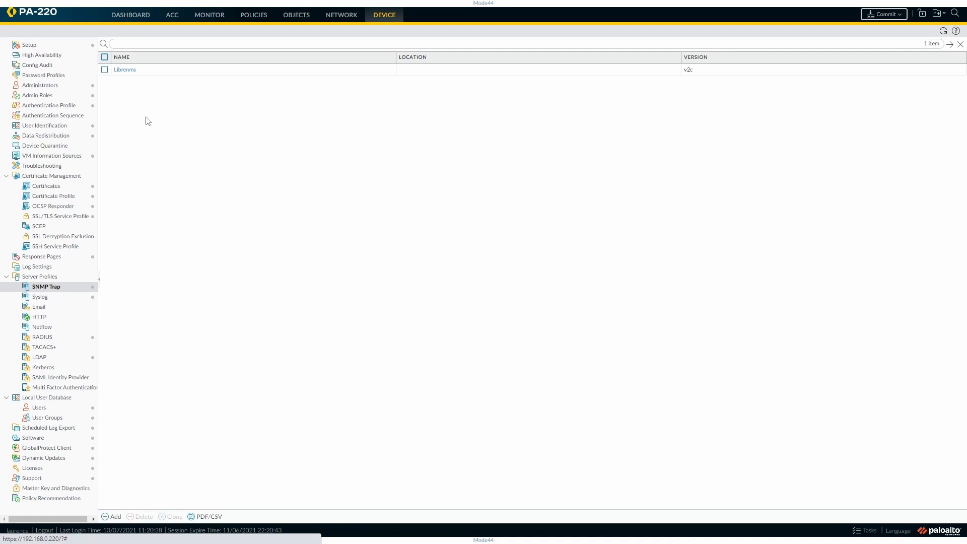
click(125, 70)
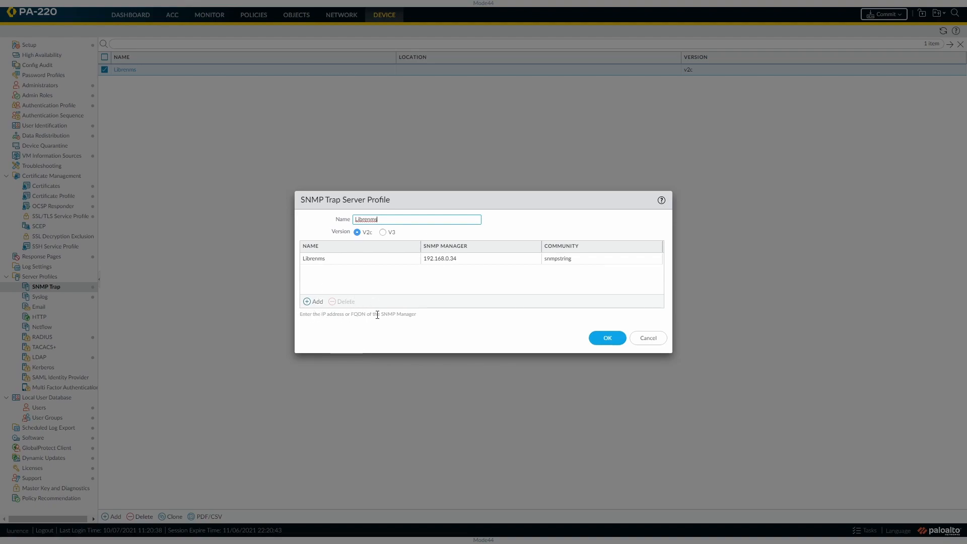
click(645, 345)
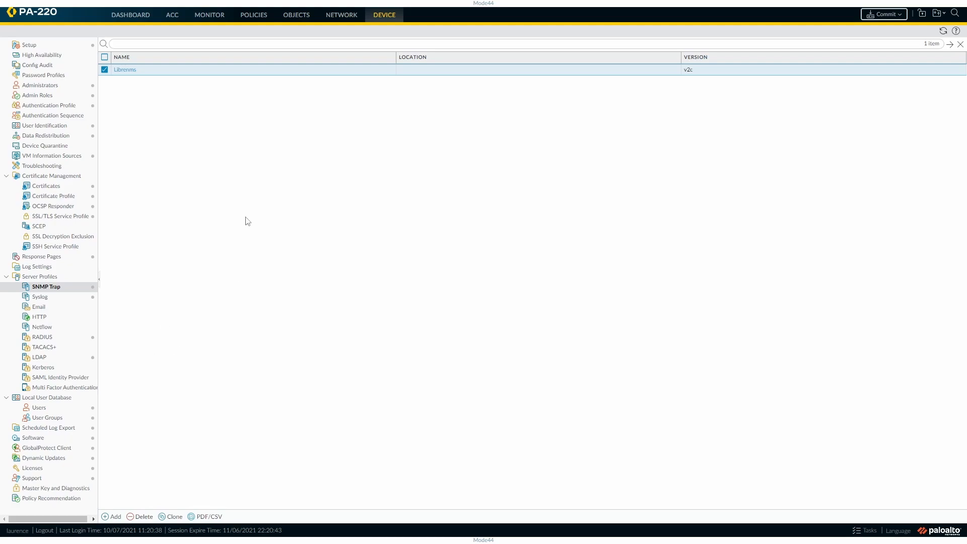
Open the Cortex_threat_logs match list in the Threat_Cortex_Logs log forwarding profile and review its log type options and filter
click(295, 14)
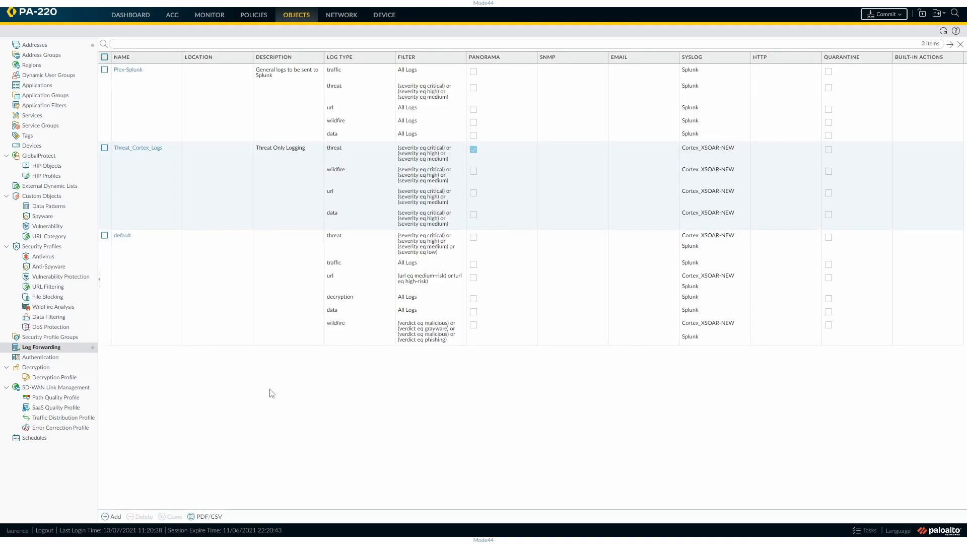
click(132, 148)
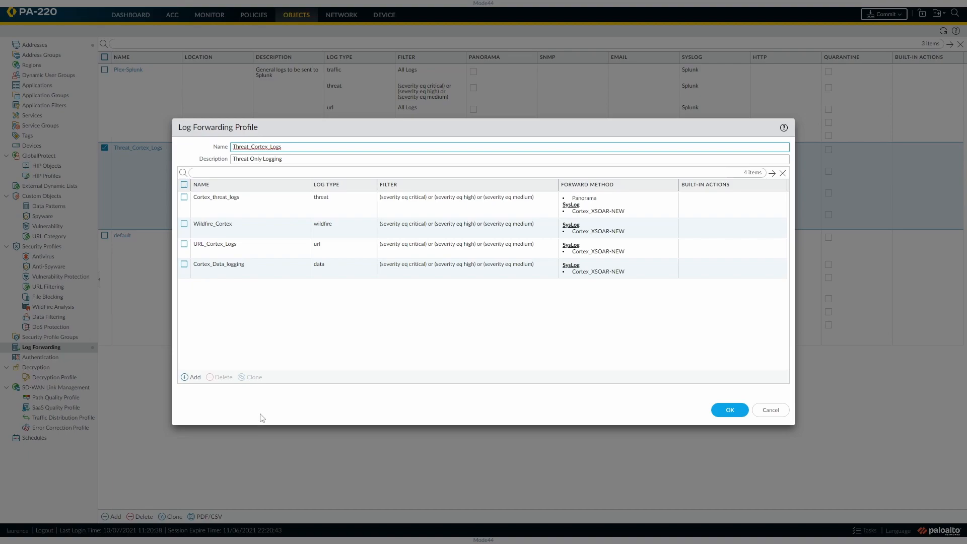
click(207, 199)
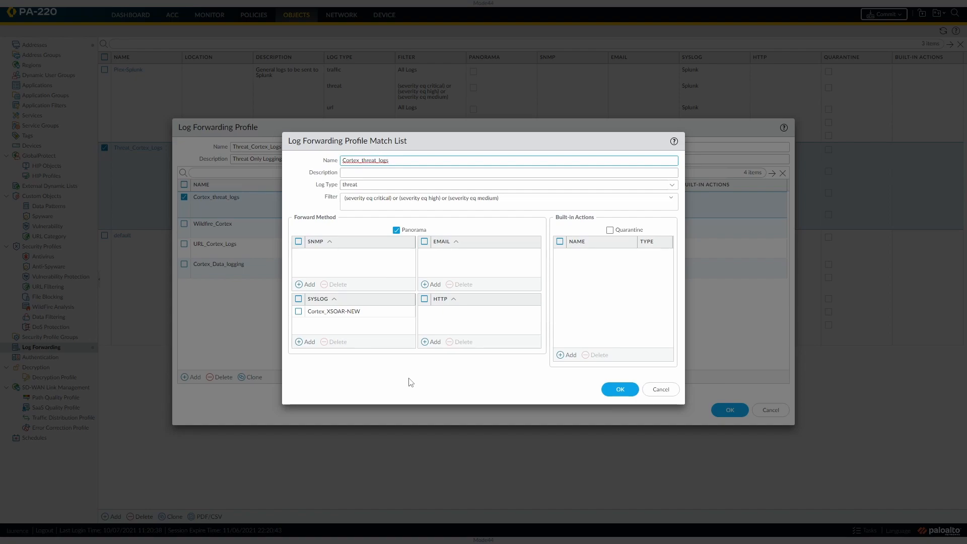
click(676, 189)
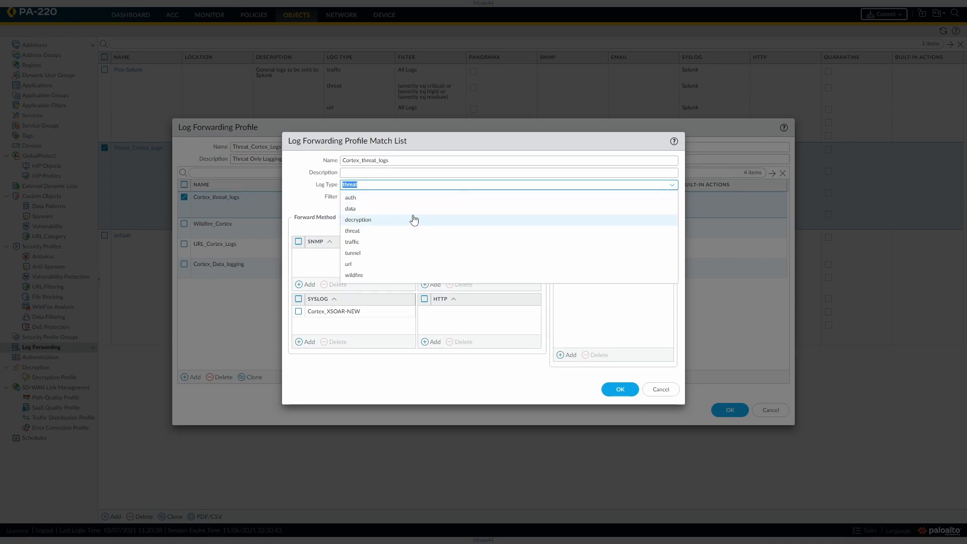
click(379, 185)
click(296, 193)
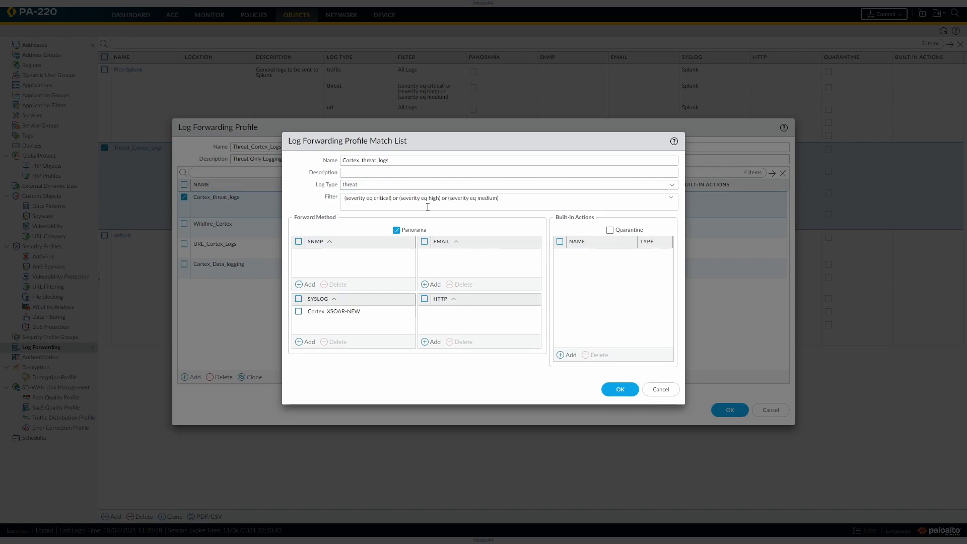
click(513, 200)
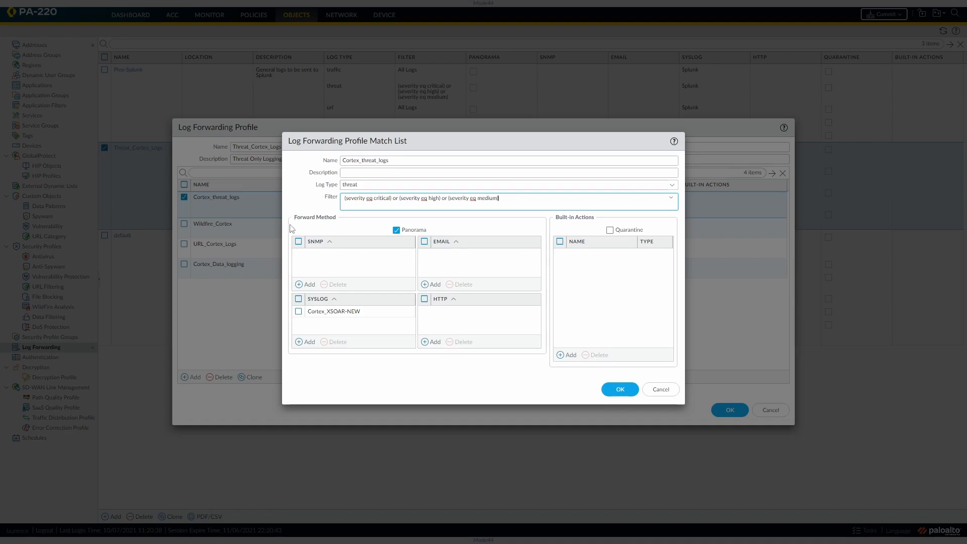
Try turning off Panorama forwarding and adding the Librenms SNMP profile to the Cortex_threat_logs match list, and discard the changes
click(397, 230)
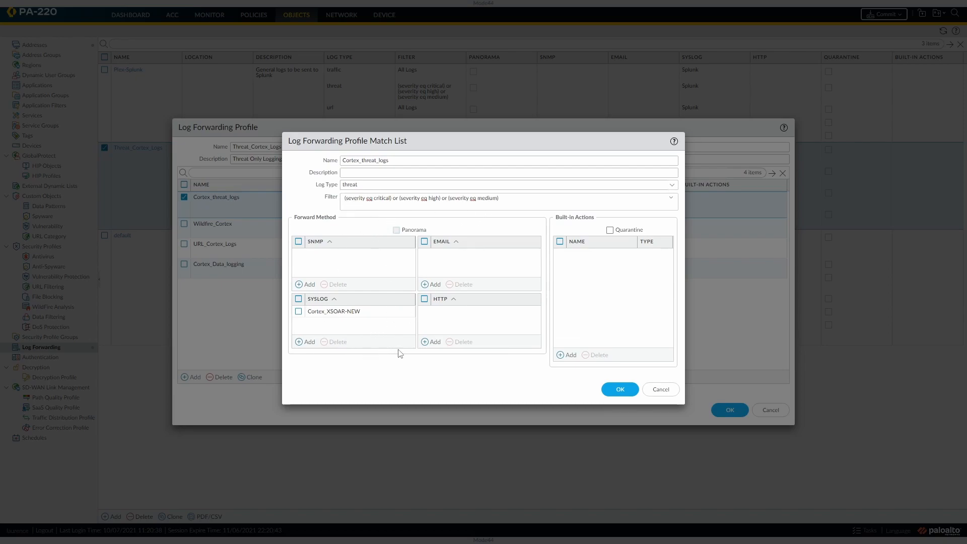
click(309, 285)
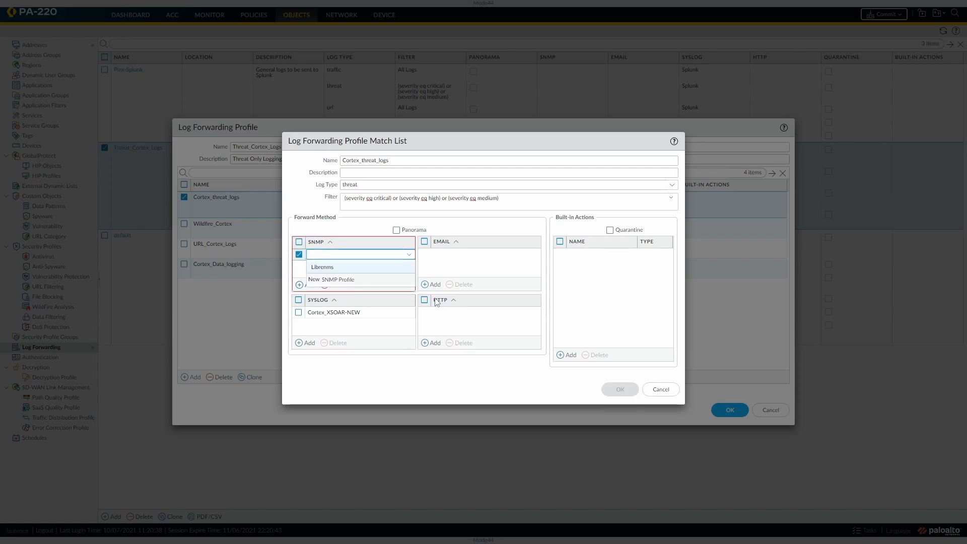
click(325, 266)
click(338, 266)
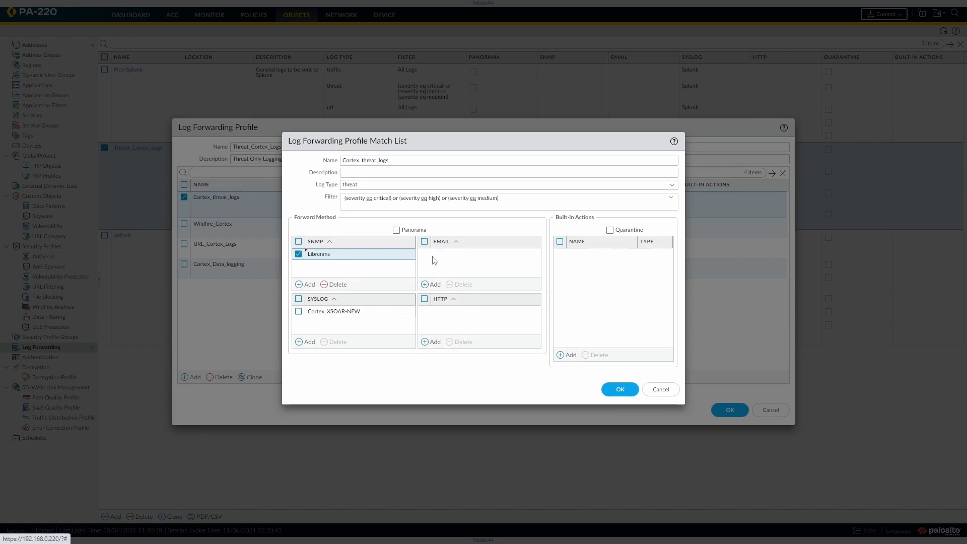
click(337, 285)
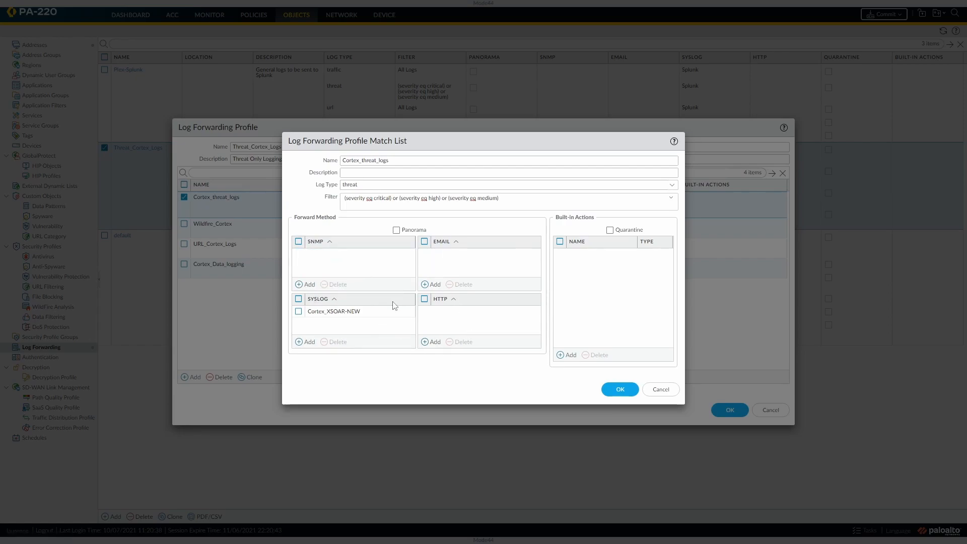
click(657, 391)
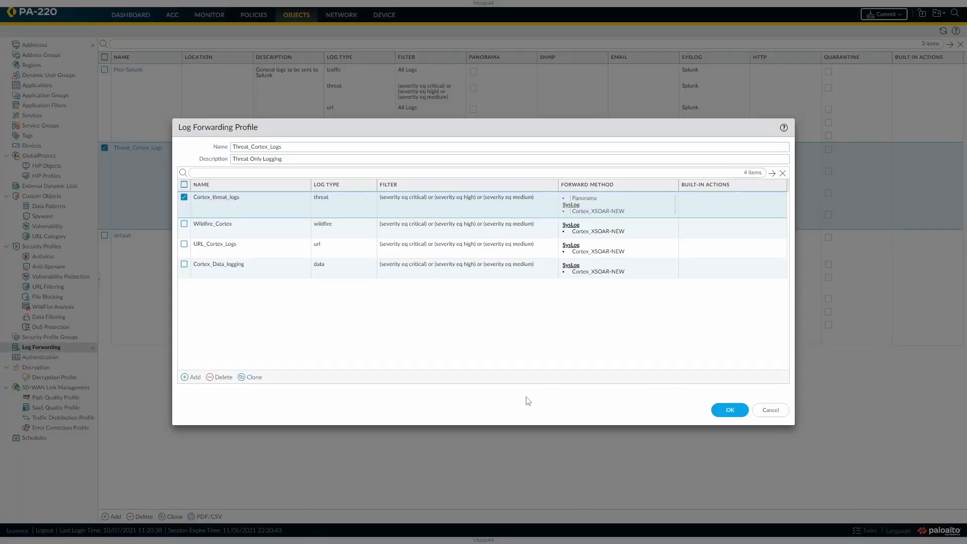
Turn off Panorama forwarding in the Cortex_threat_logs match list and save the Threat_Cortex_Logs log forwarding profile
click(228, 199)
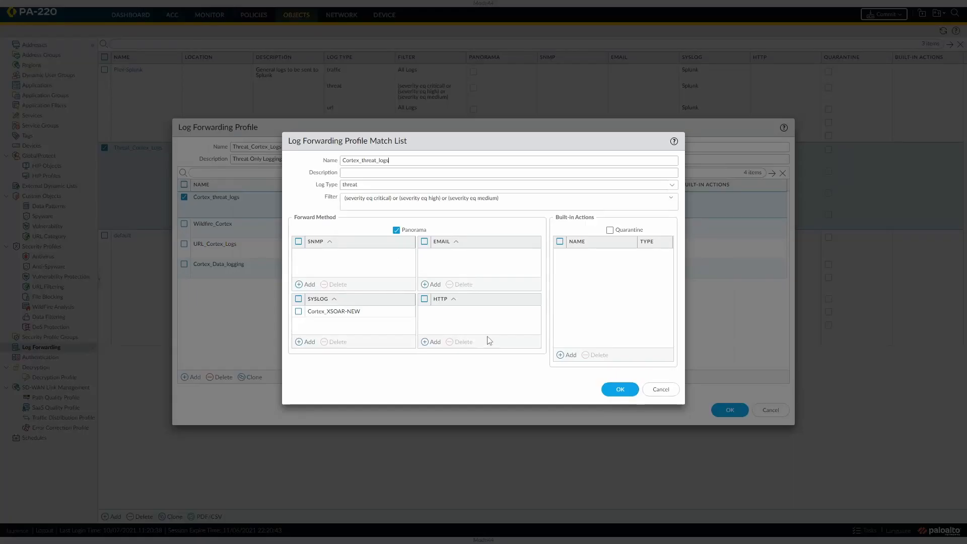
click(617, 390)
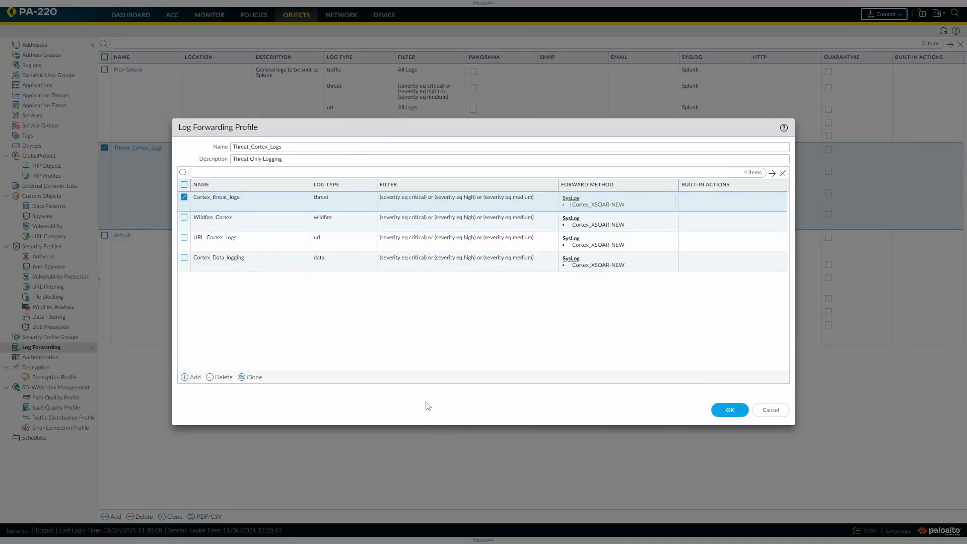
click(731, 411)
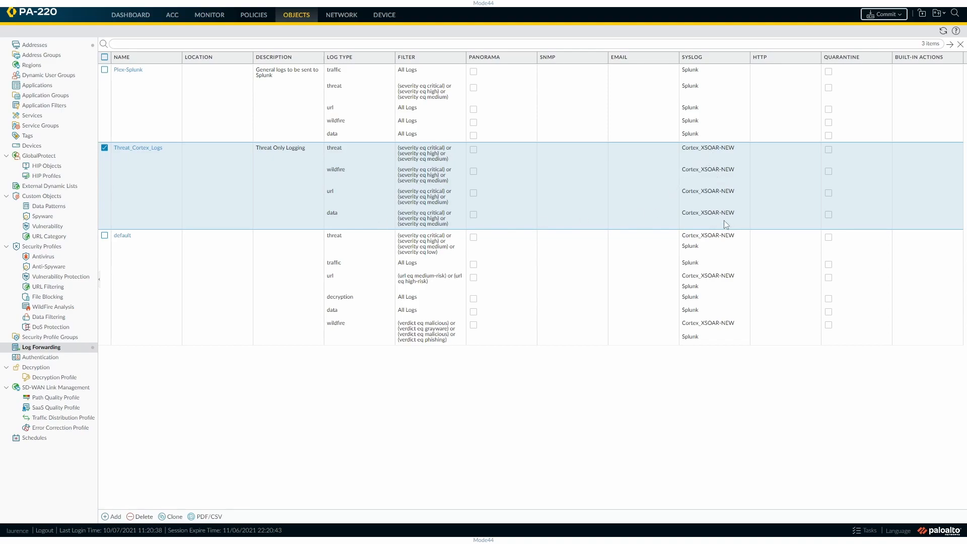
Review the log settings and available log forwarding profiles in the "block udp 80 and 443" security rule's actions, and close it without saving
click(255, 16)
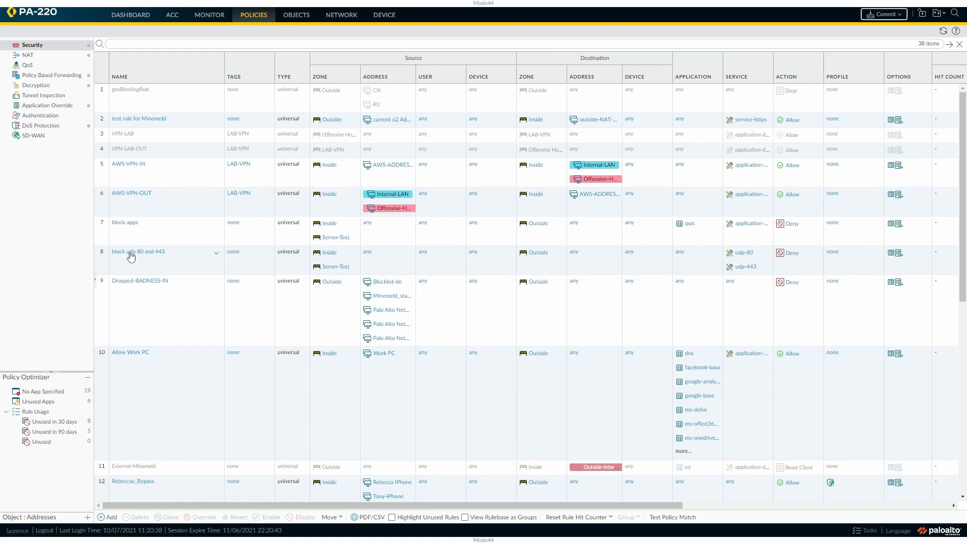
click(131, 257)
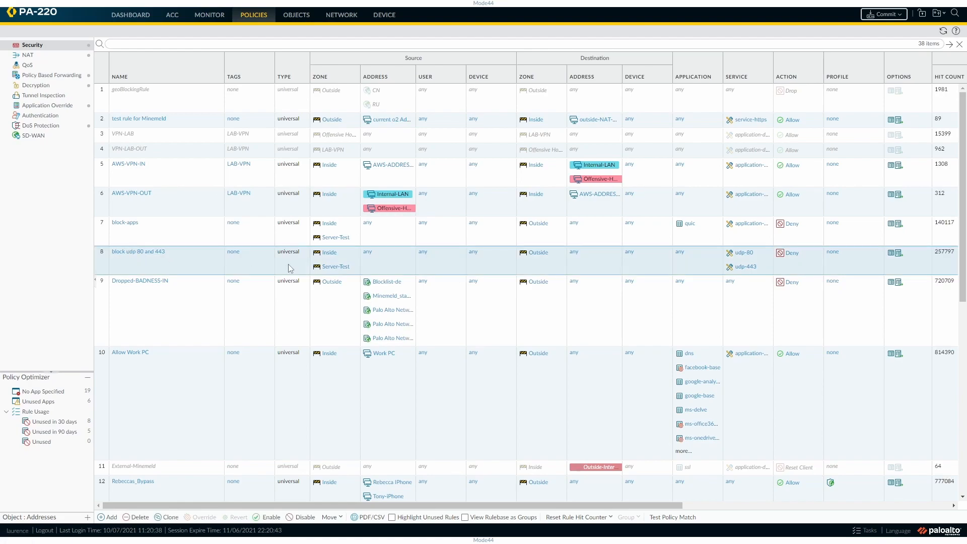
click(149, 256)
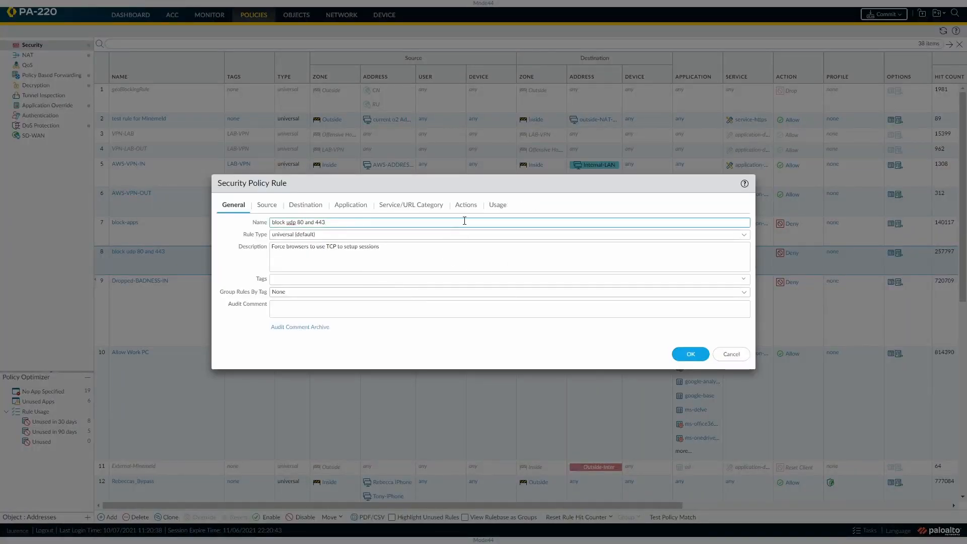
click(466, 205)
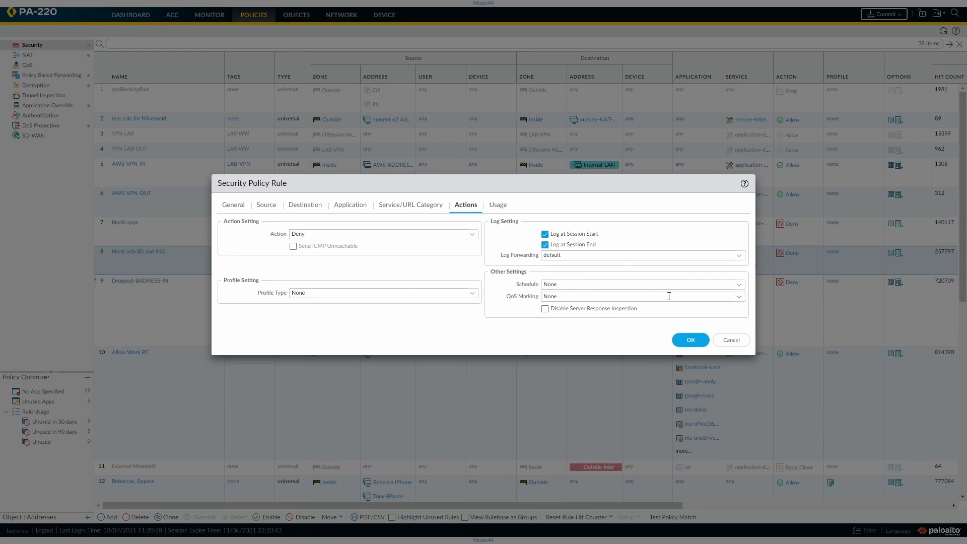
click(739, 256)
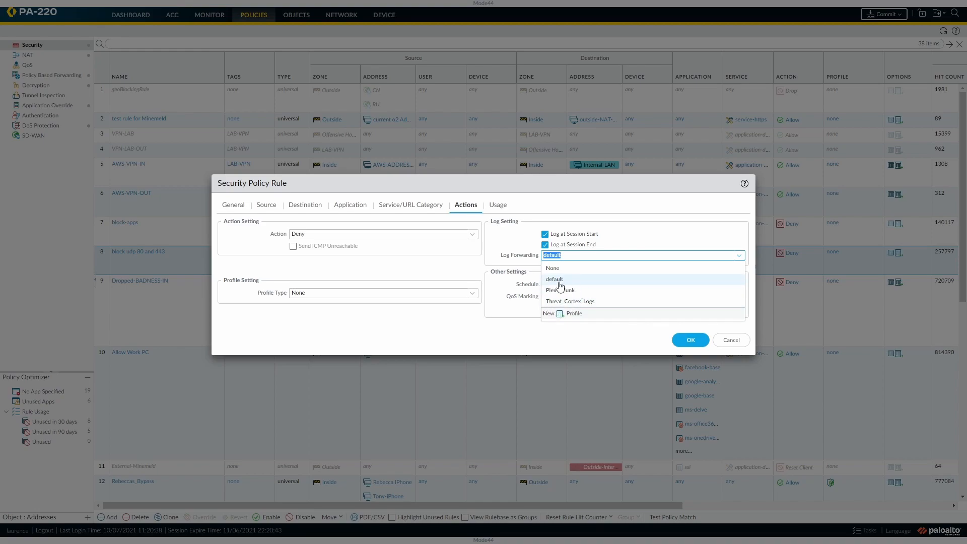
click(577, 345)
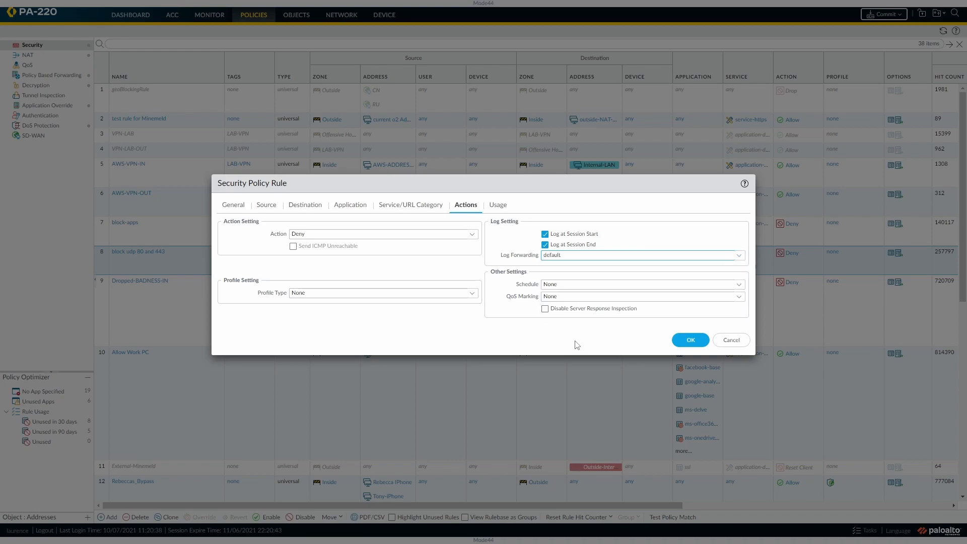
click(731, 340)
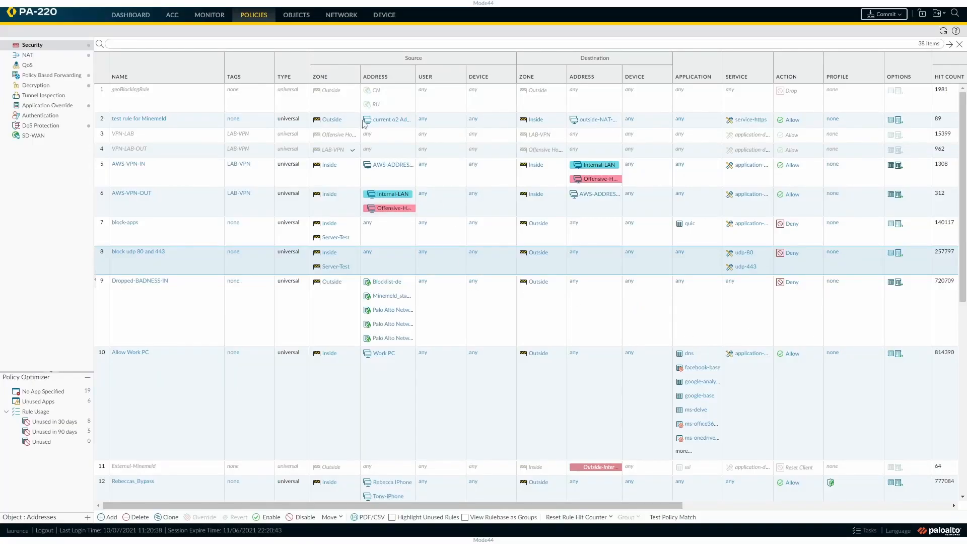
Review the match list entries and forward methods in the default log forwarding profile, and close it without changes
click(298, 15)
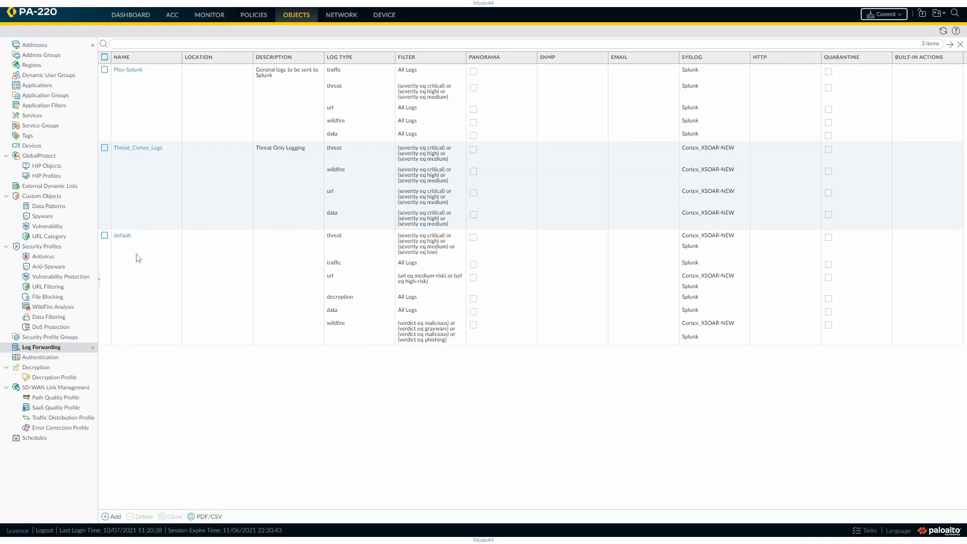
click(124, 236)
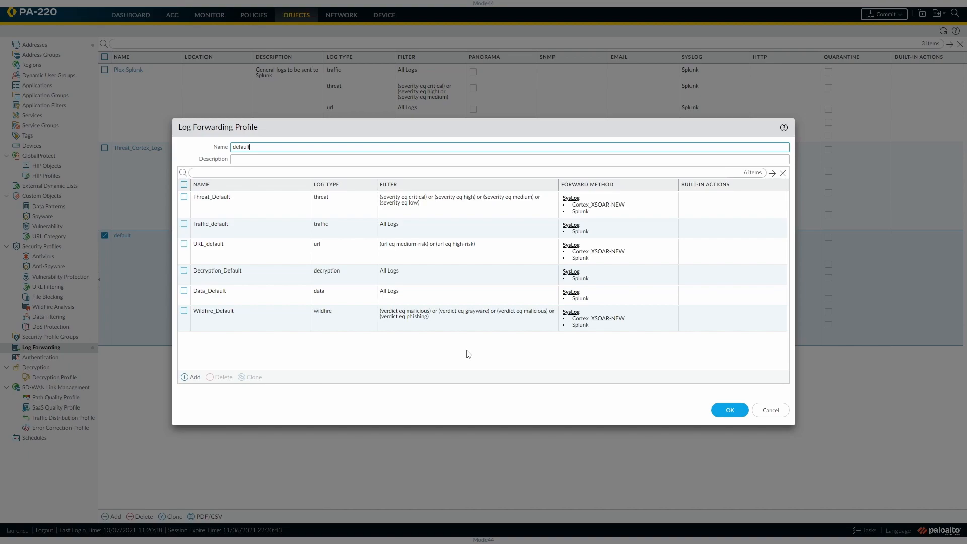
click(769, 419)
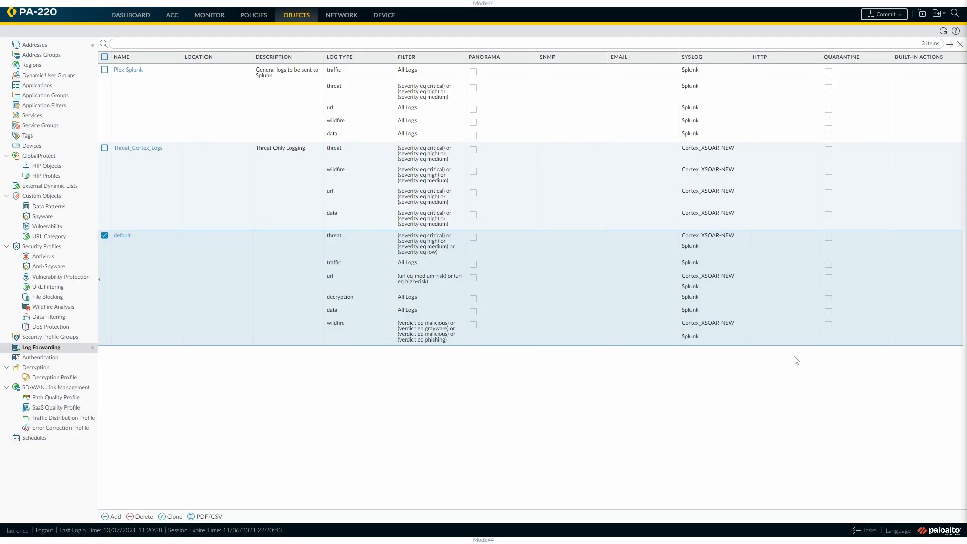
Look through the security rulebase and inspect the log setting options of the predefined intrazone-default rule, closing them without changes
click(256, 19)
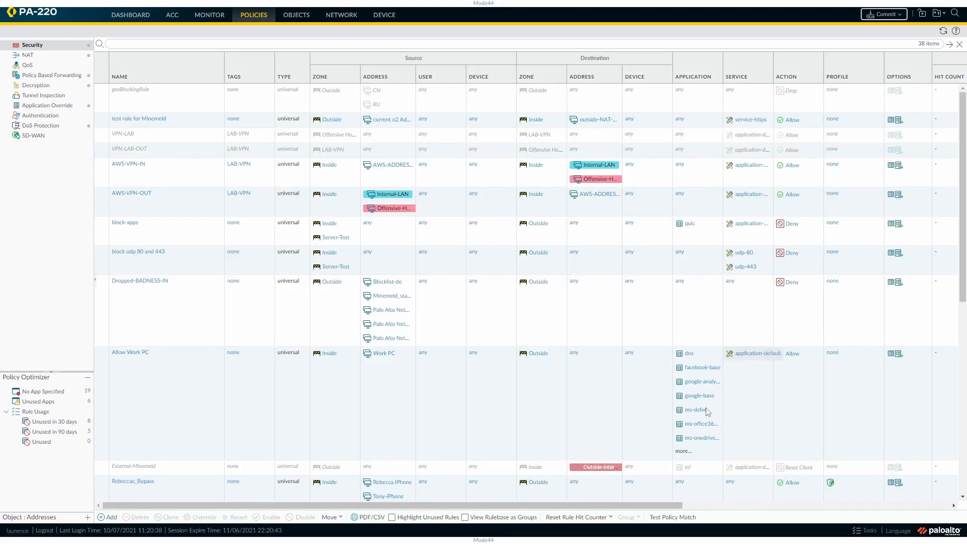
drag(658, 505, 860, 517)
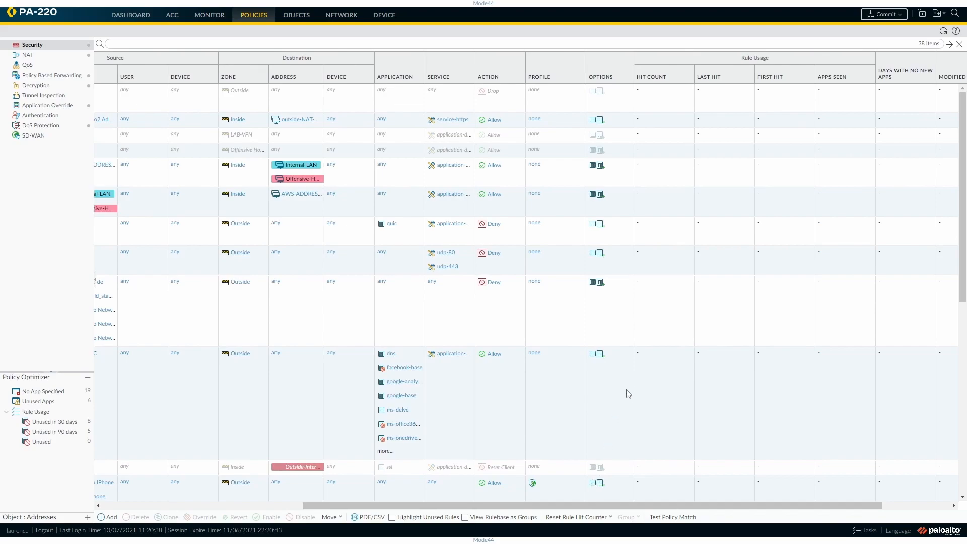
scroll(624, 403, down, 2)
scroll(624, 403, down, 8)
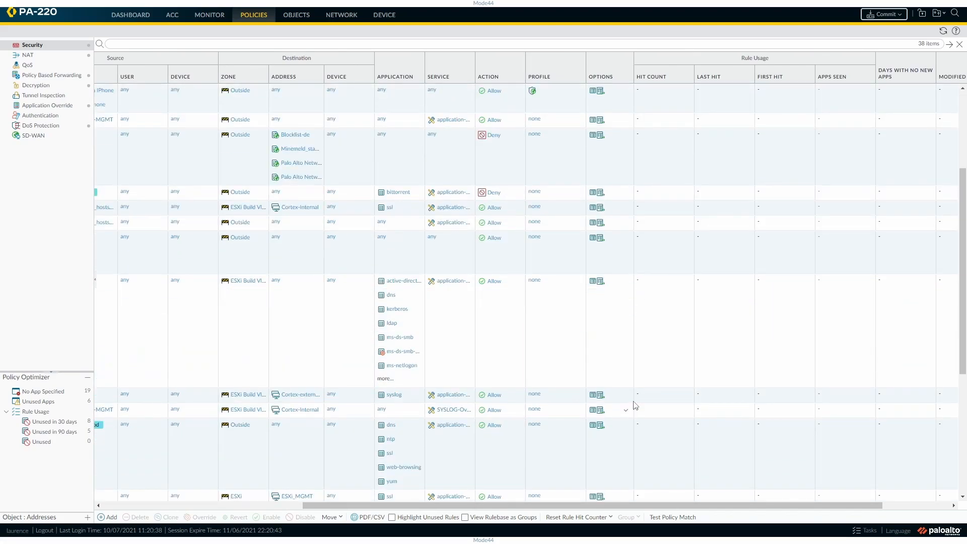
scroll(645, 408, down, 10)
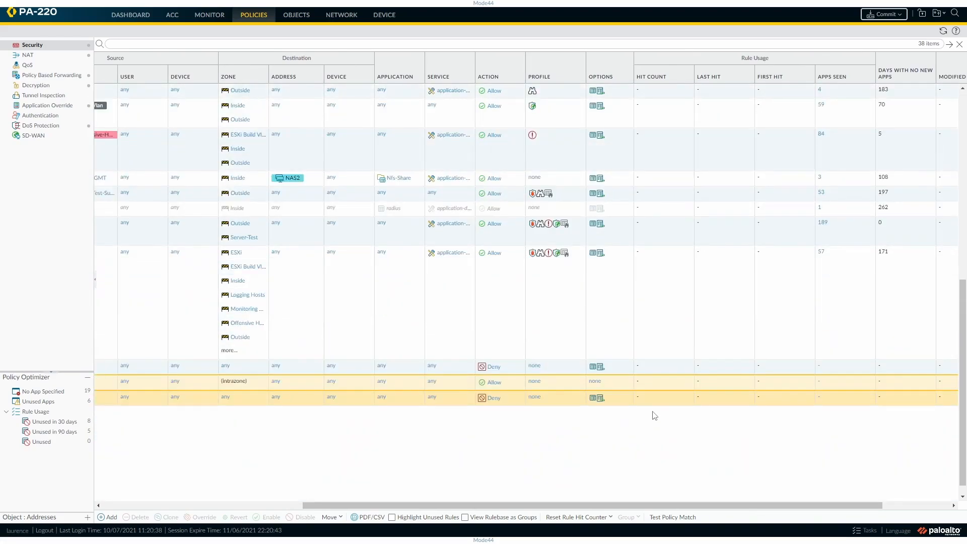
drag(663, 503, 383, 516)
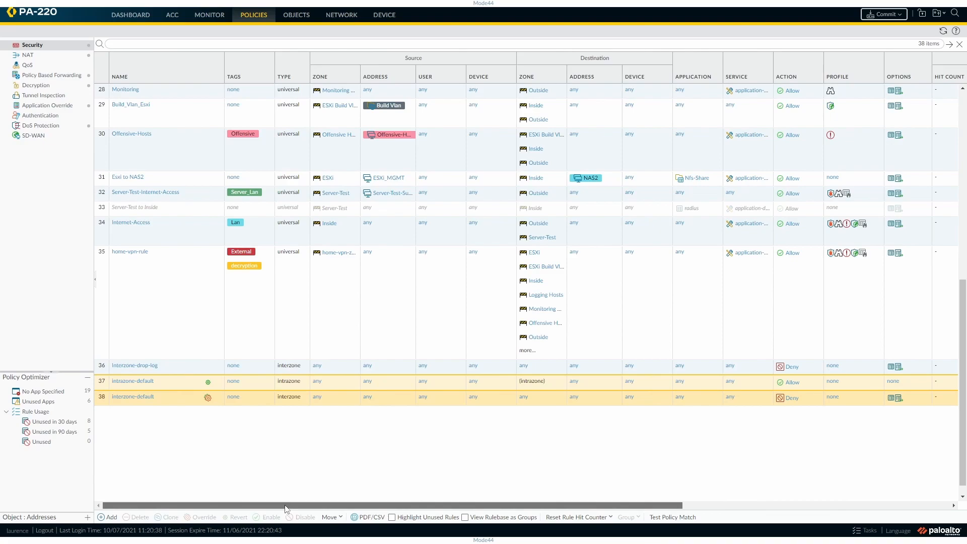
drag(284, 506, 627, 541)
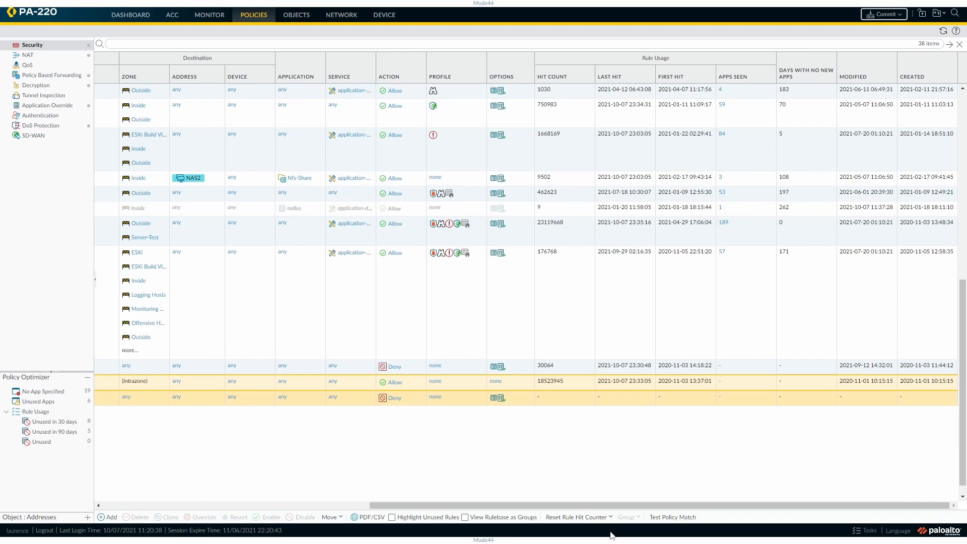
click(496, 382)
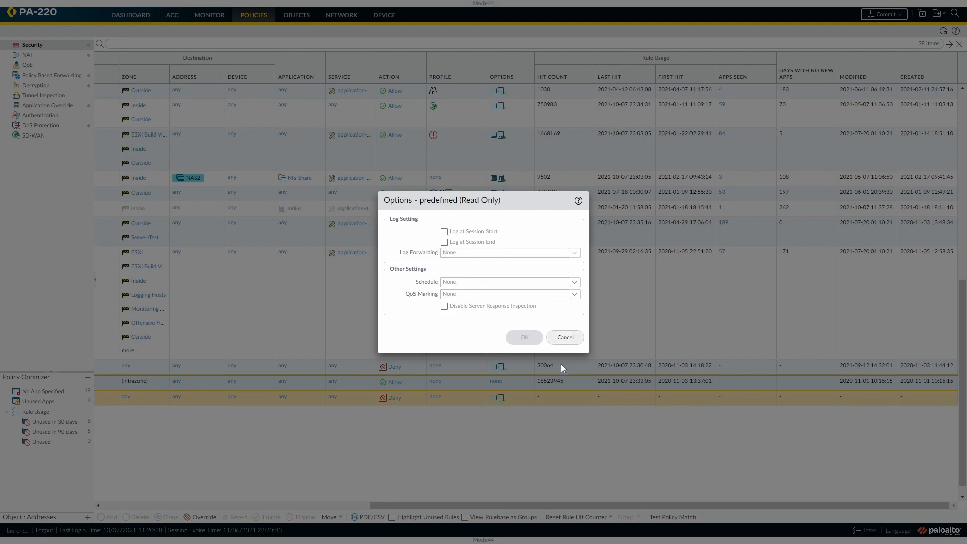
click(565, 337)
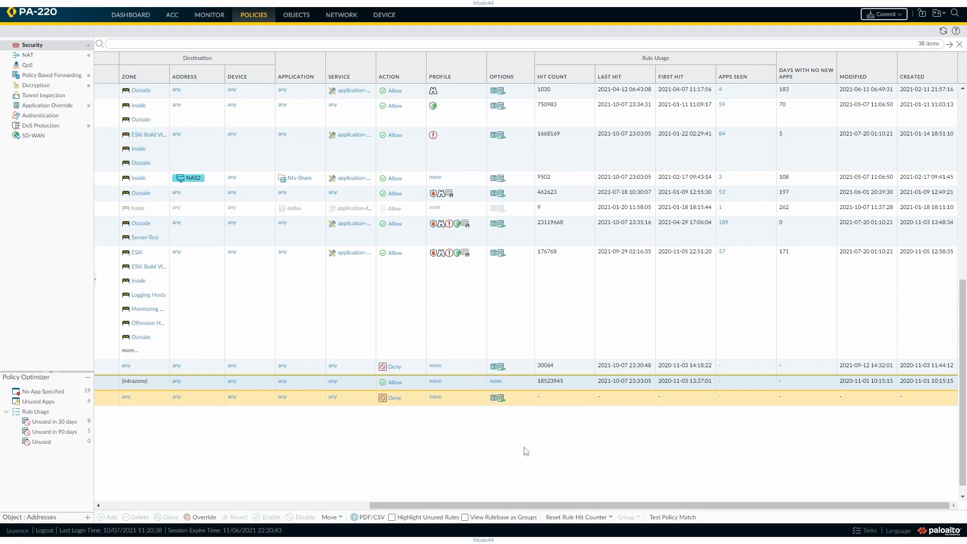
drag(544, 507, 253, 486)
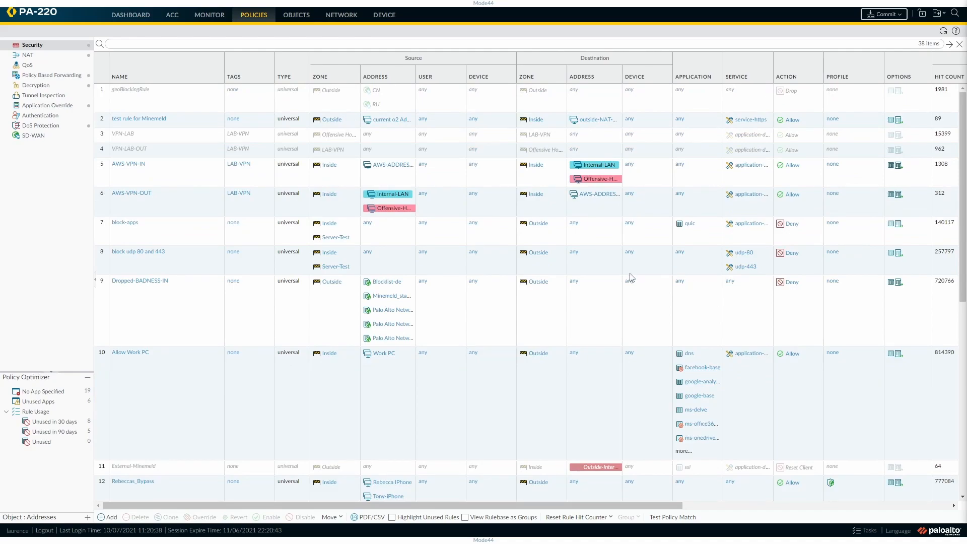
Review the filter and forward methods of the System-logs entry in the device's Log Settings, and close it without saving
click(384, 15)
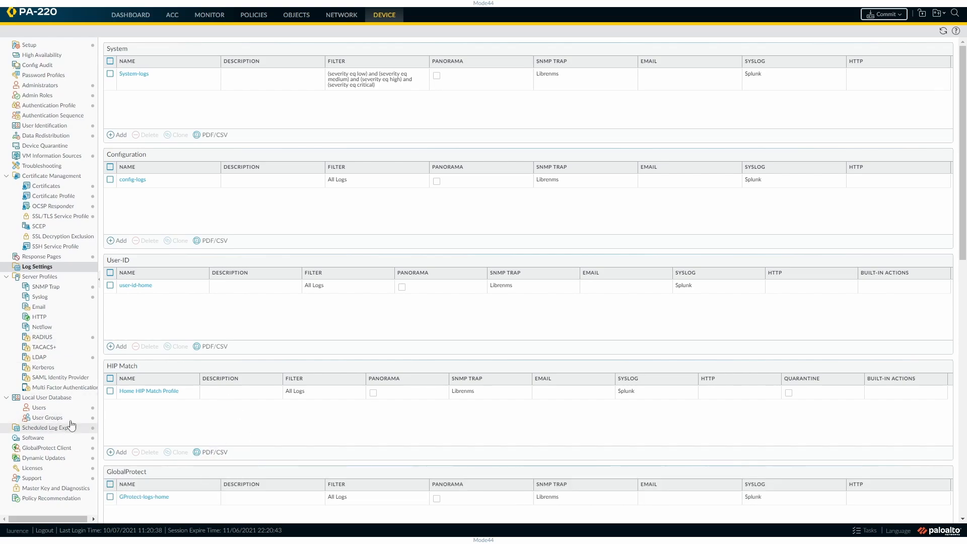
click(38, 267)
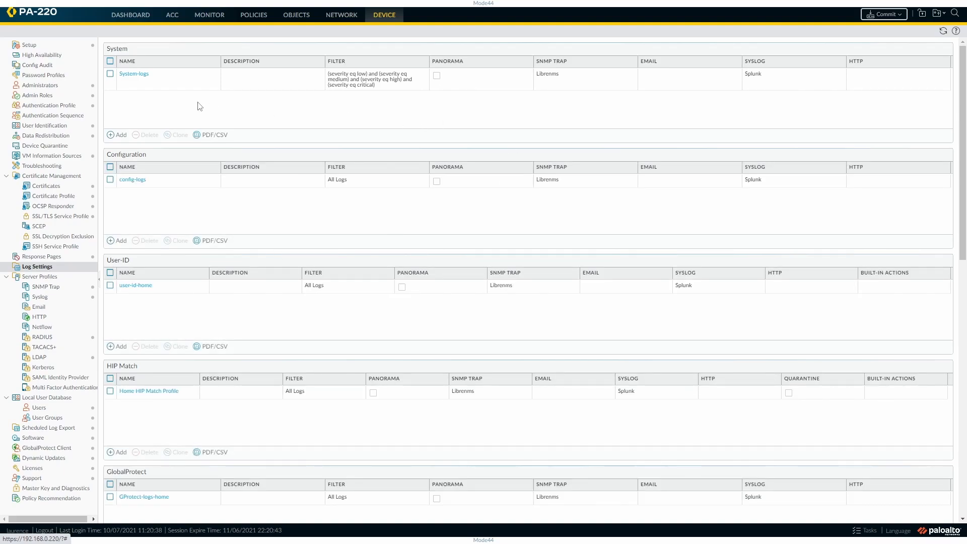
click(142, 76)
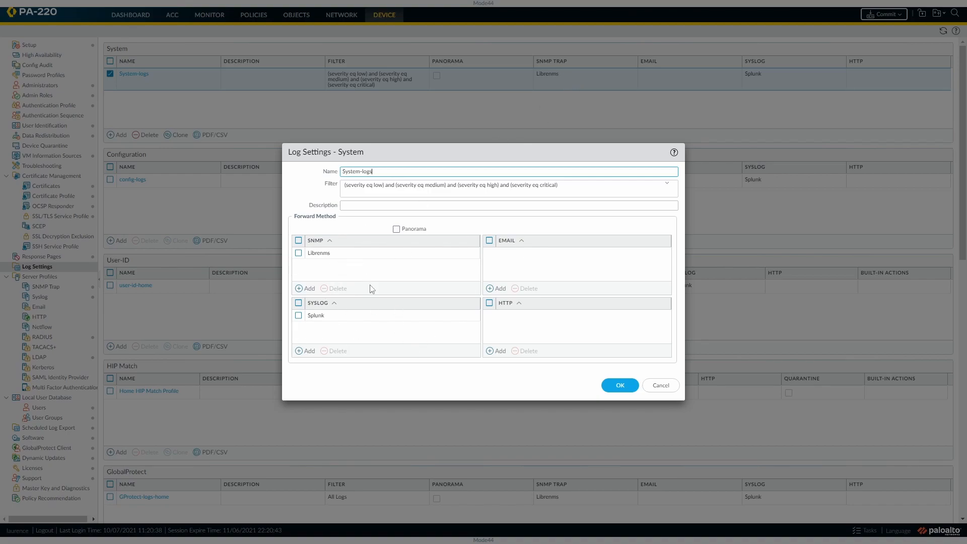
click(656, 386)
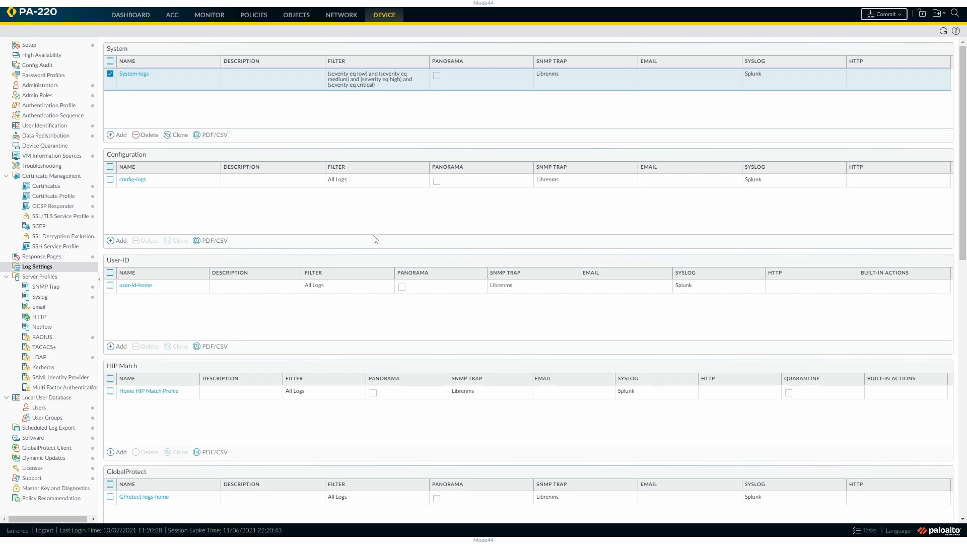
Examine the Configuration, User-ID, HIP Match, GlobalProtect, IP-Tag and alarm sections of the device's log settings
scroll(374, 239, down, 1)
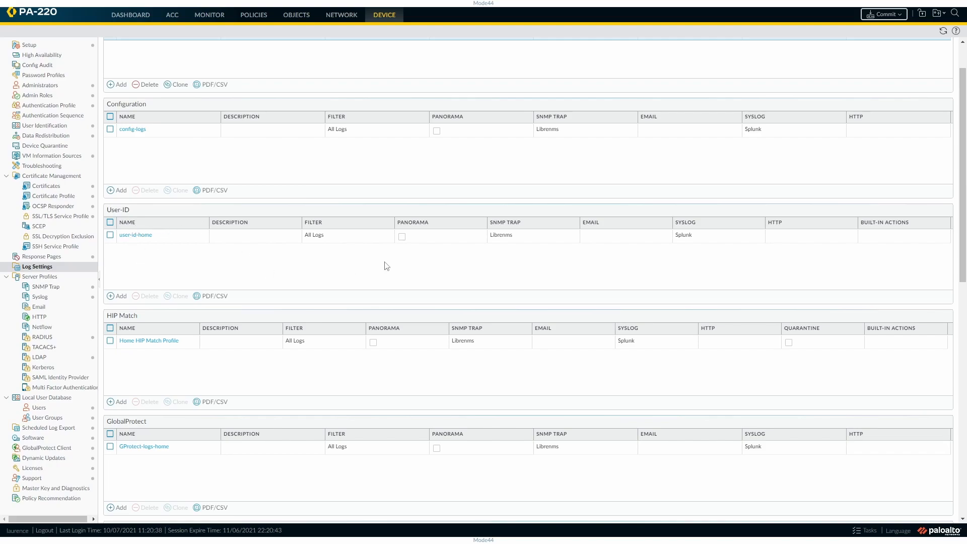
scroll(243, 363, down, 2)
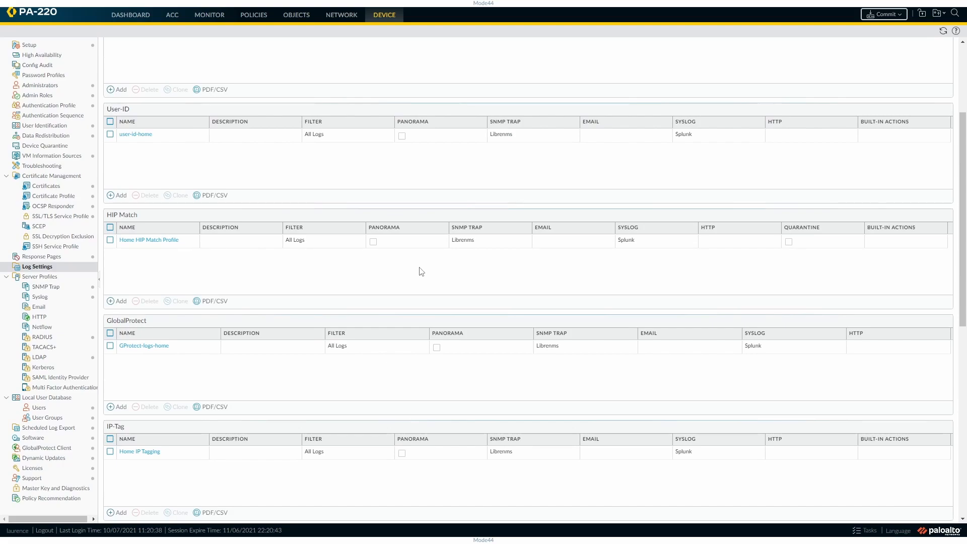
scroll(422, 270, down, 2)
scroll(292, 301, down, 3)
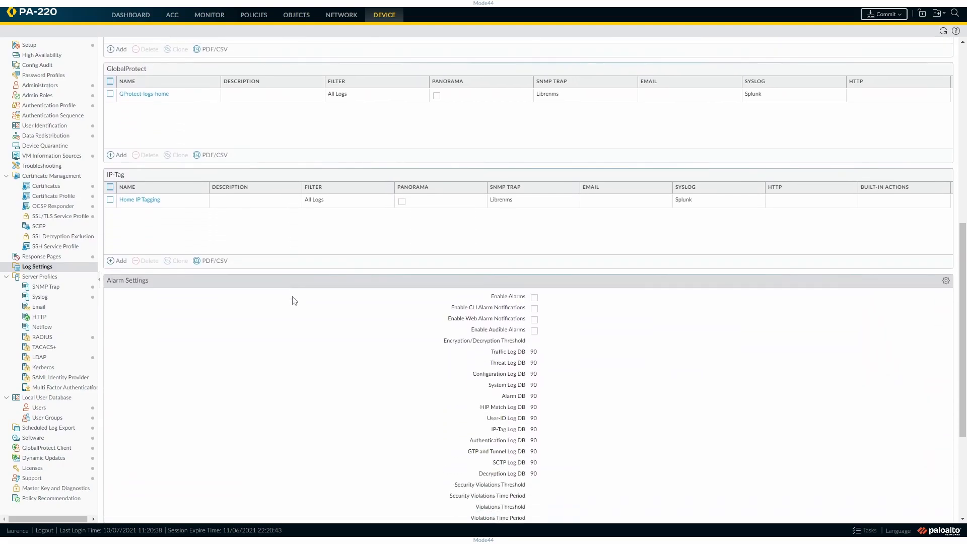
Clear the source address filter from the traffic logs and view the System logs with their severities
click(214, 23)
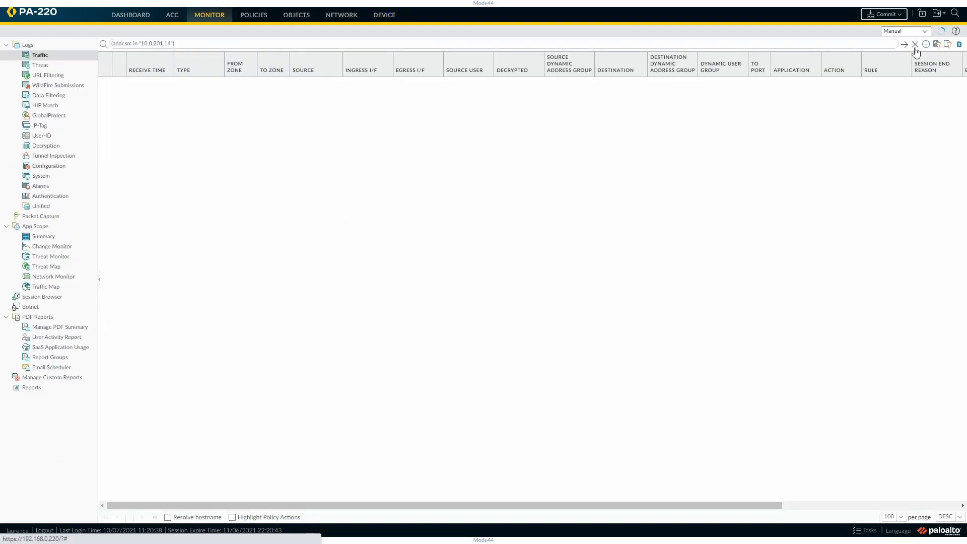
click(916, 44)
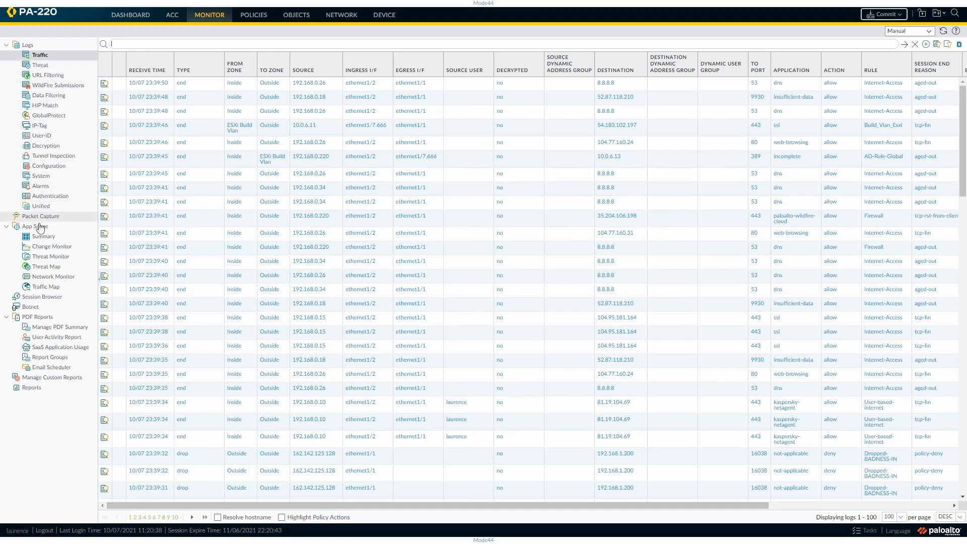
click(38, 179)
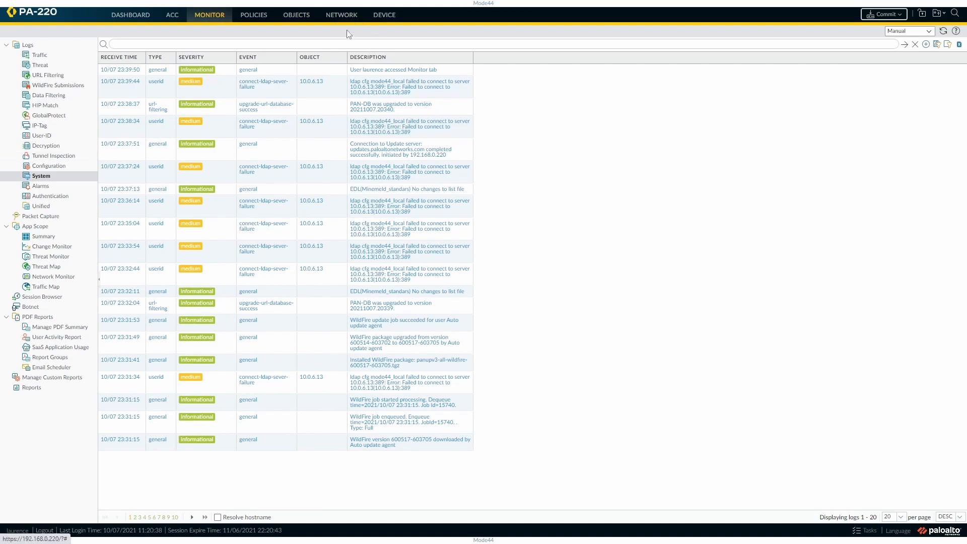
Recheck the System-logs severity filter and forwarding destinations in the device's Log Settings, and close the entry without saving
click(382, 18)
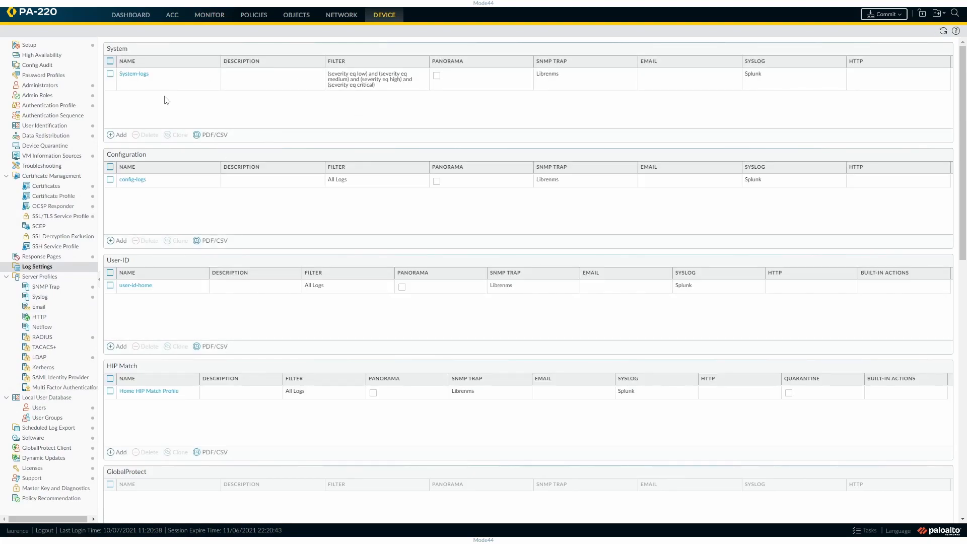
click(133, 75)
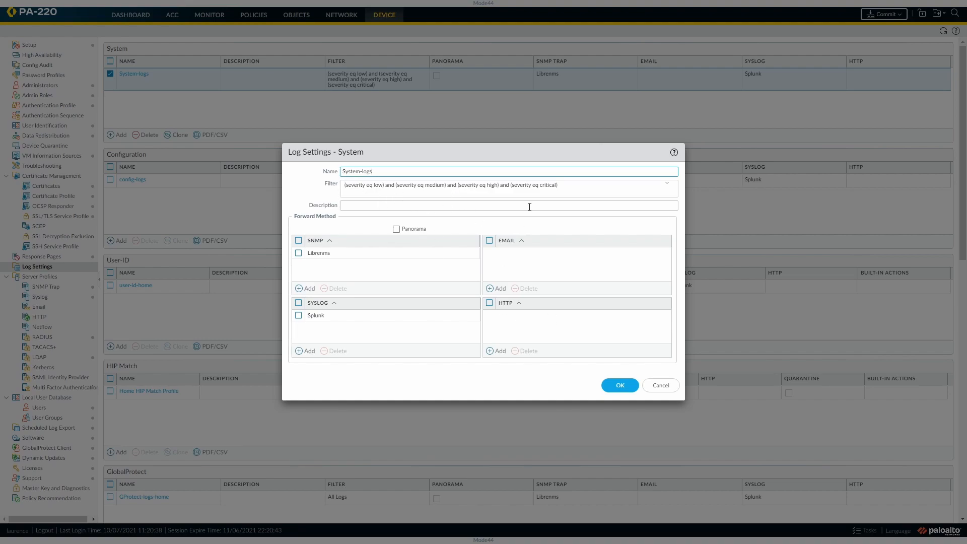
click(661, 388)
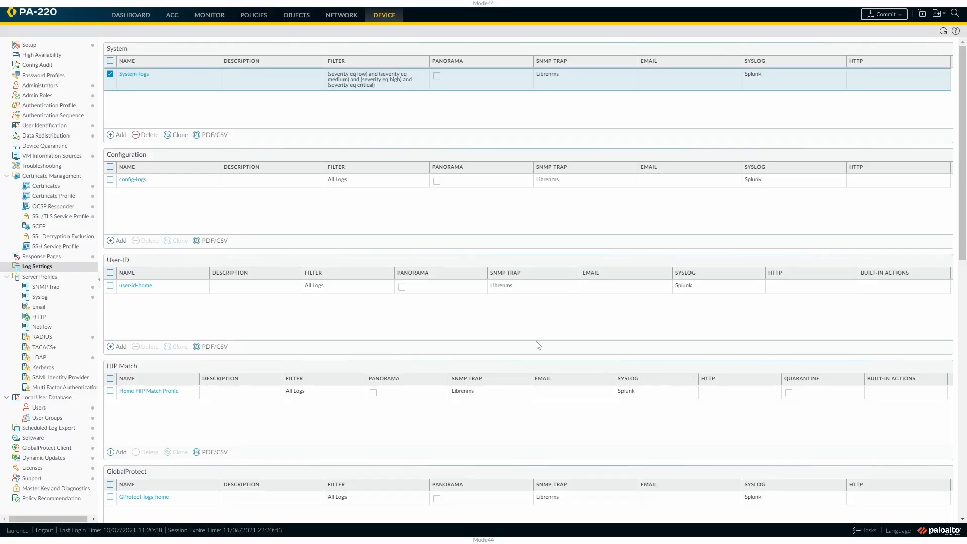
Review the alarm options and log database thresholds in the device's Alarm Settings, and close them without saving
scroll(405, 392, down, 10)
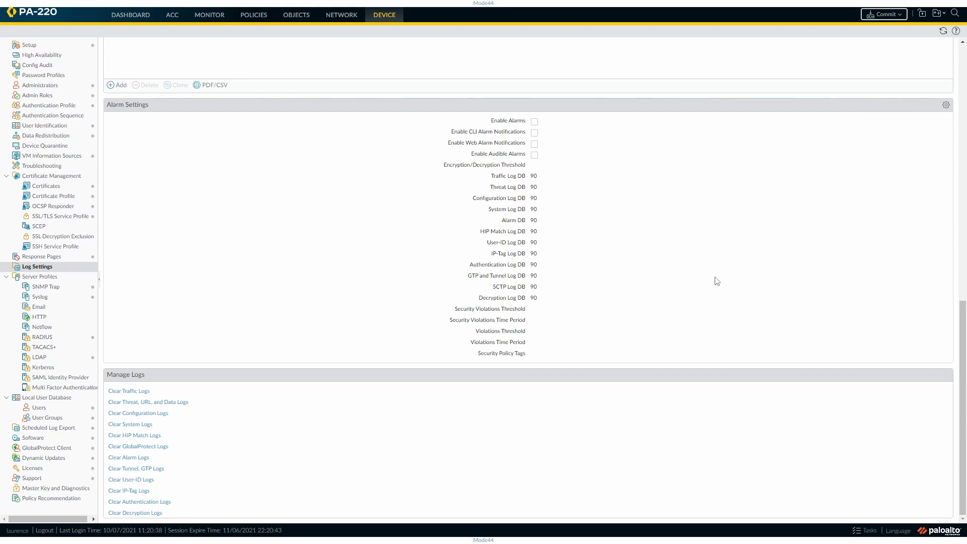
click(947, 106)
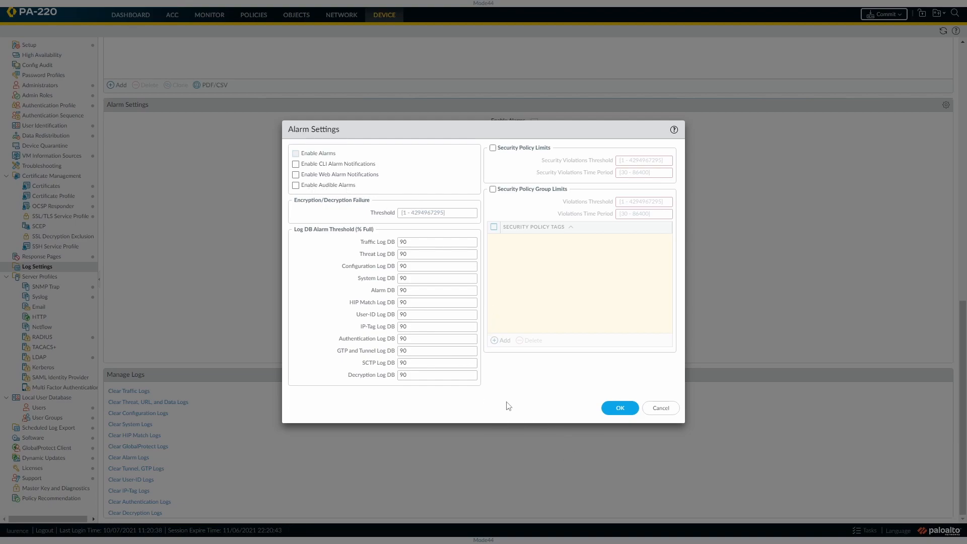
click(661, 409)
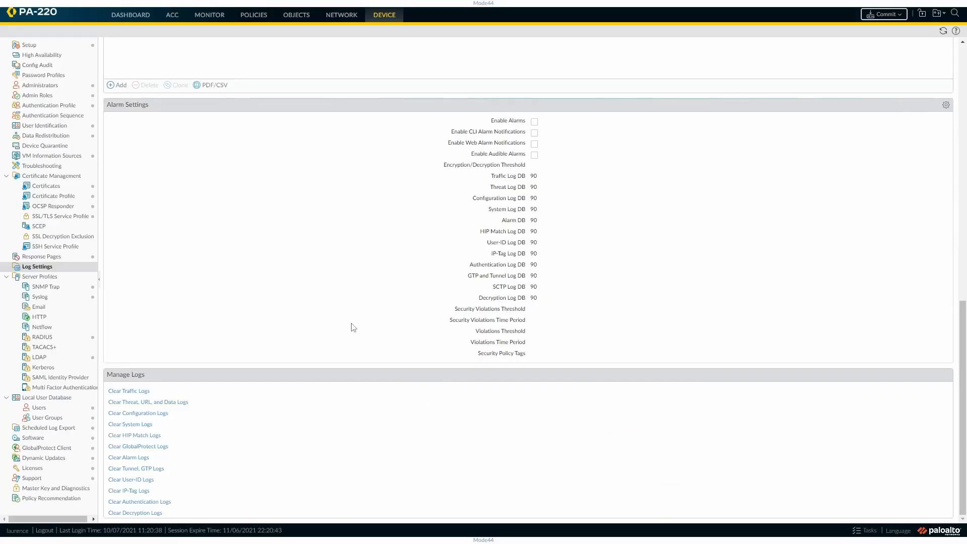
Check the PDF/CSV export options for the User-ID log settings table, cancel the export, and look over the remaining log sections
scroll(354, 328, up, 8)
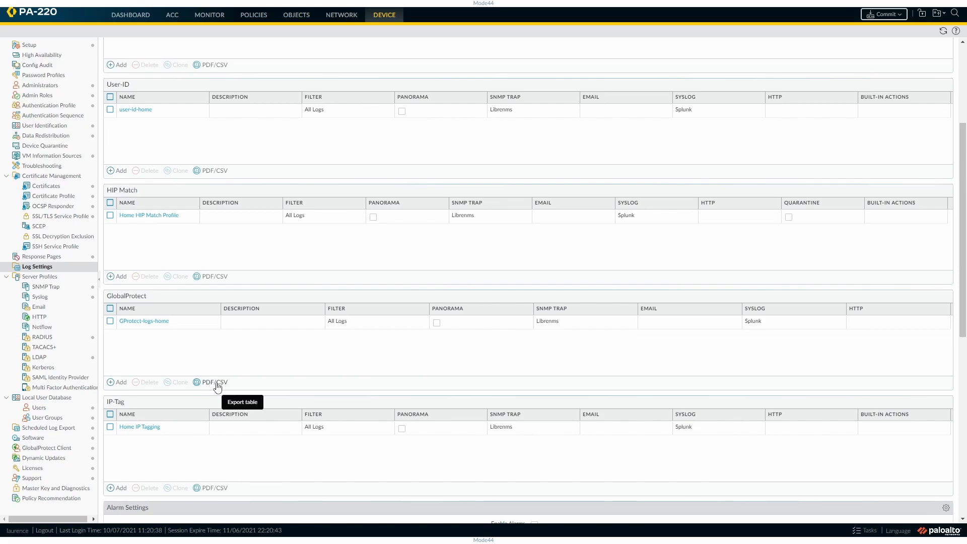
click(207, 172)
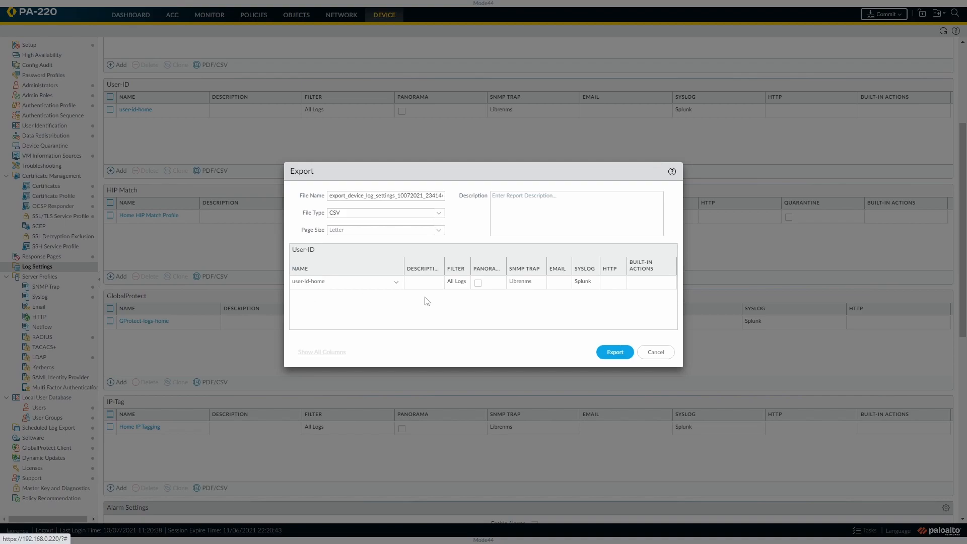
click(657, 354)
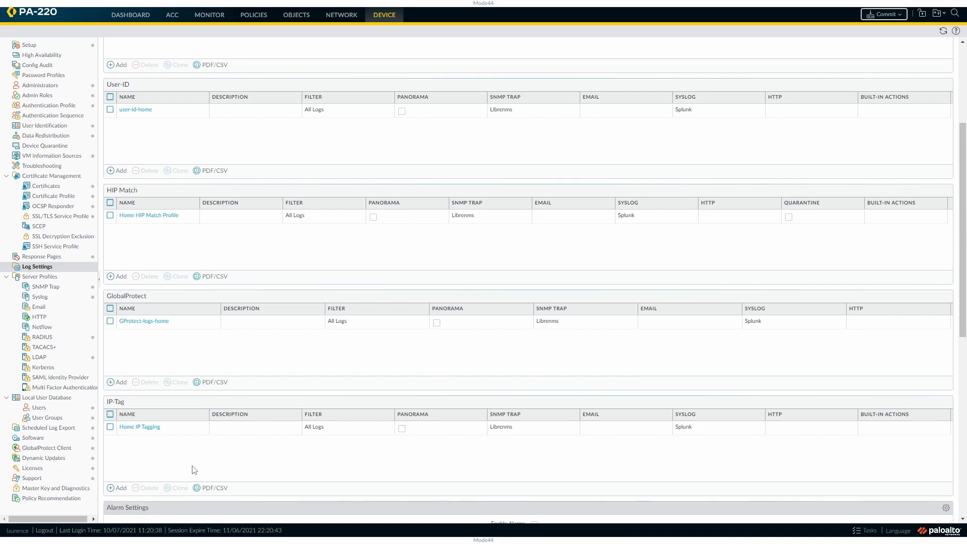
scroll(312, 185, up, 3)
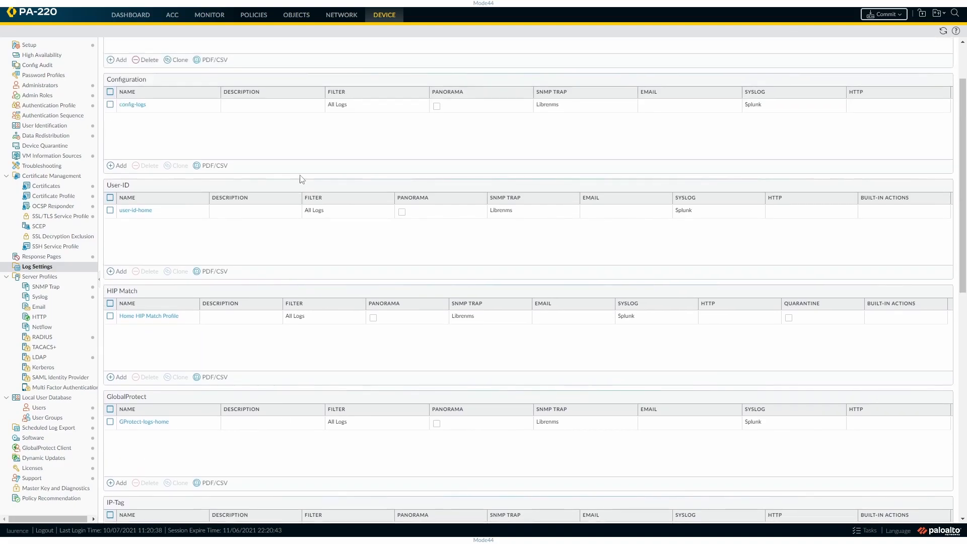
scroll(301, 207, up, 1)
scroll(298, 210, down, 1)
scroll(323, 212, up, 1)
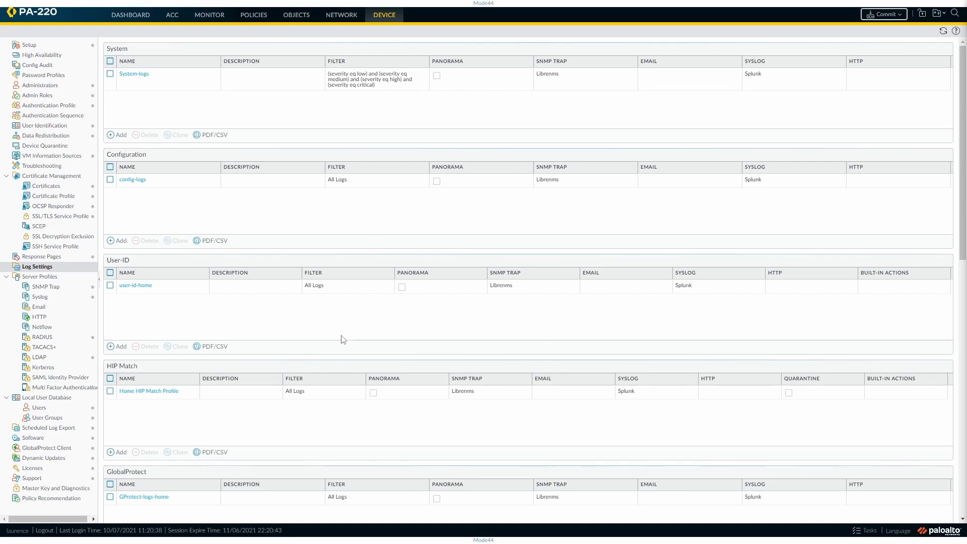
Open the Logging and Reporting Settings from the device's management setup and review the log storage quotas
click(31, 45)
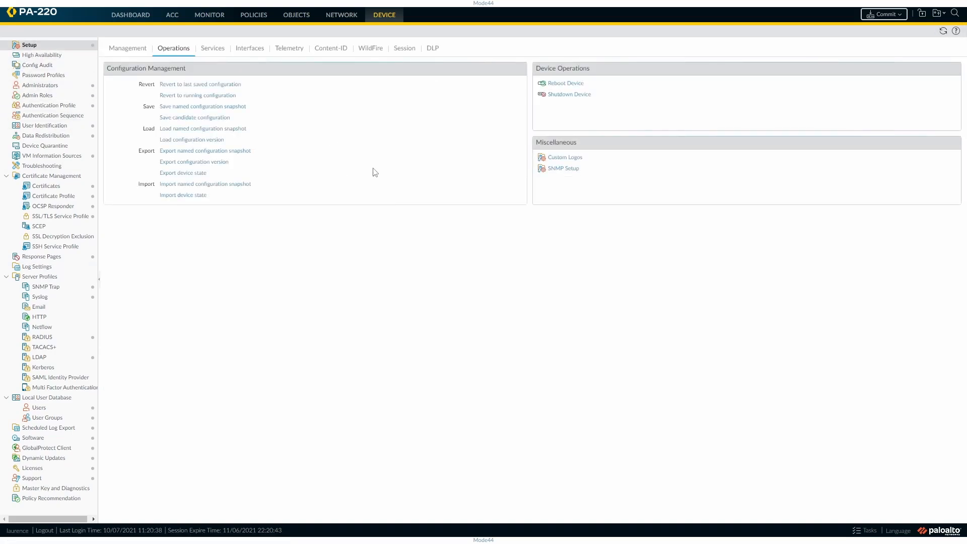
click(116, 48)
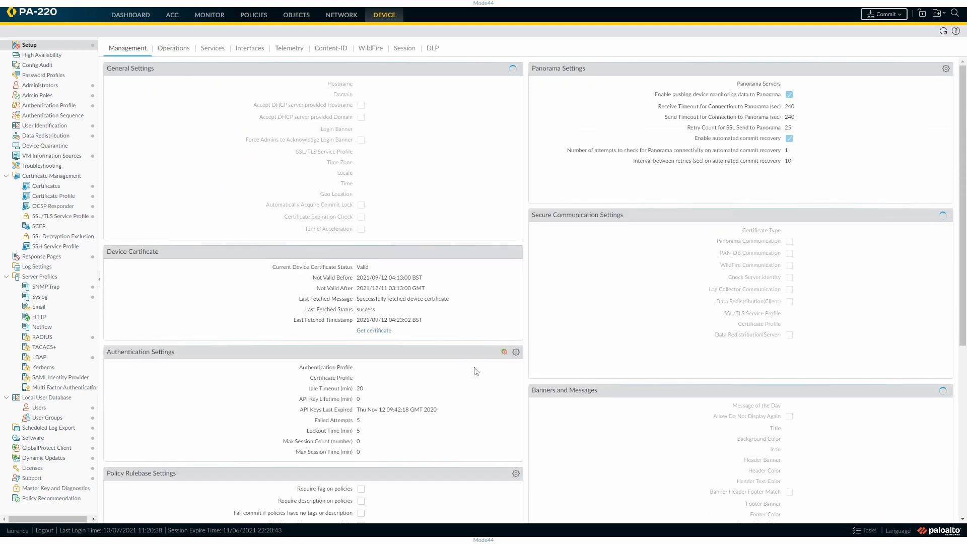
scroll(473, 377, down, 5)
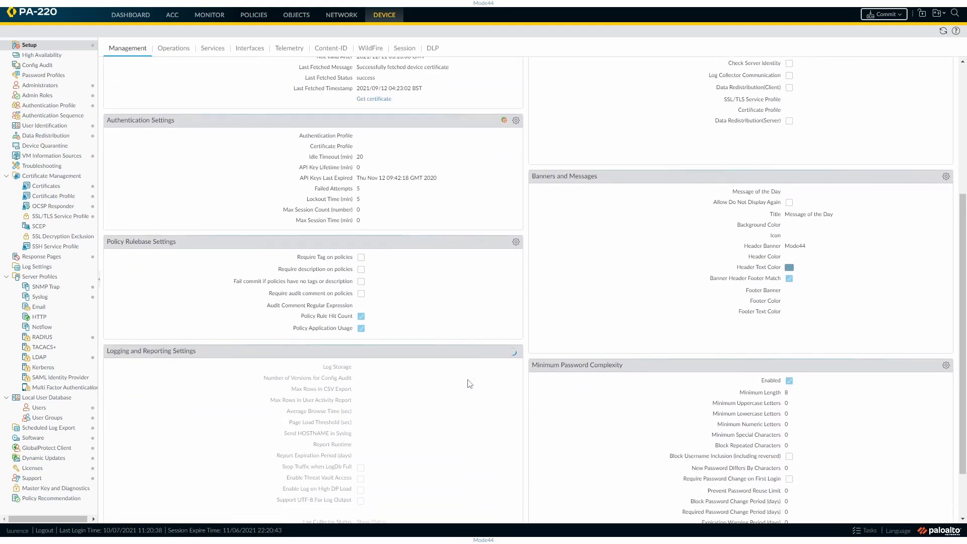
scroll(469, 384, down, 2)
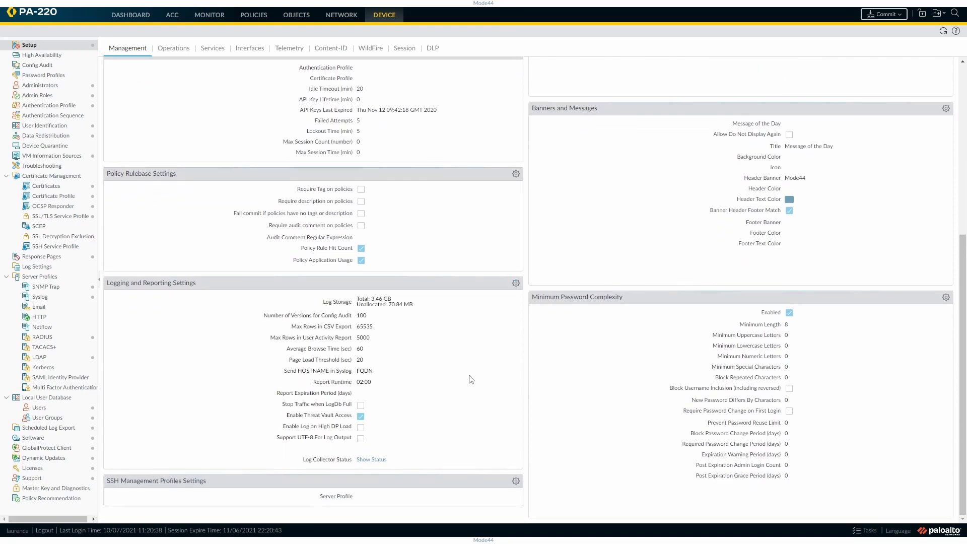
click(515, 284)
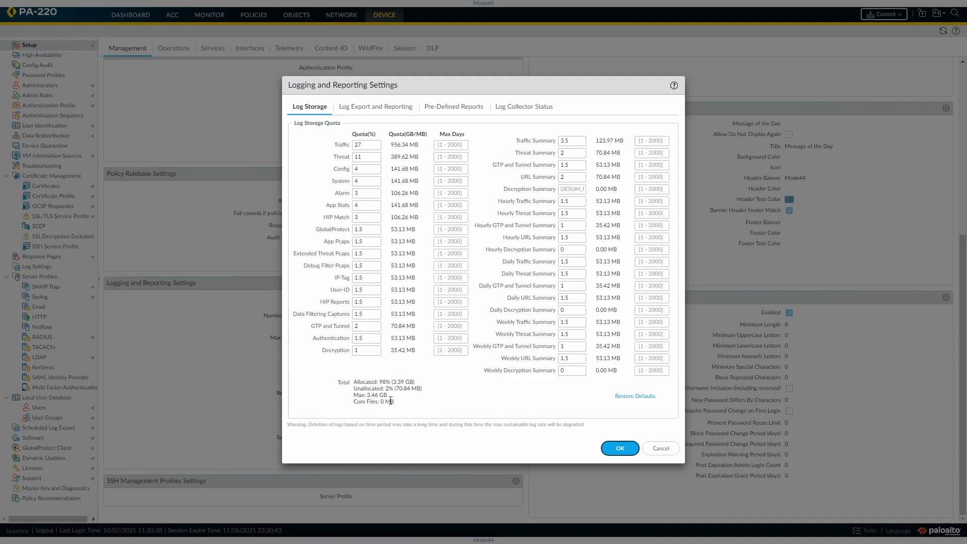
Review the Log Export and Reporting, Pre-Defined Reports and Log Collector Status settings, and close Logging and Reporting Settings without saving
click(396, 112)
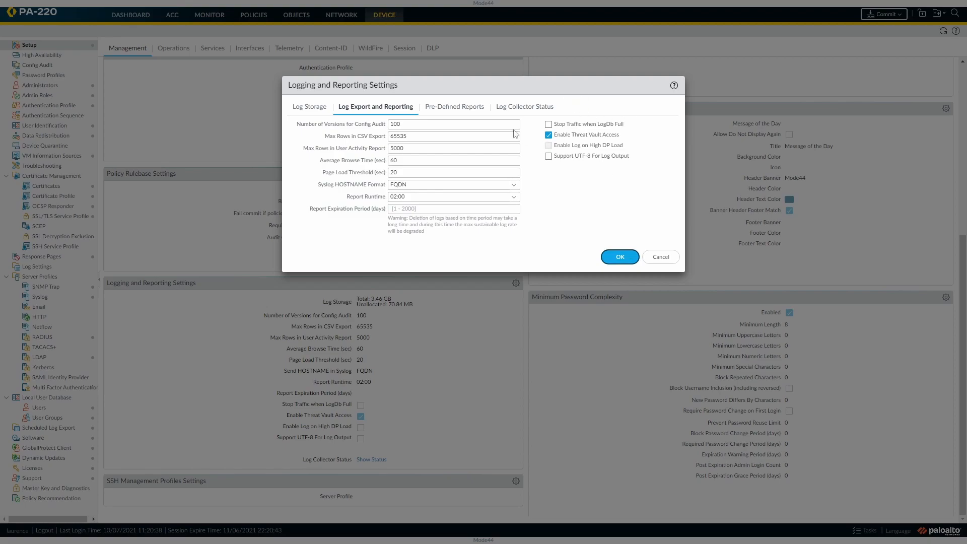
click(459, 112)
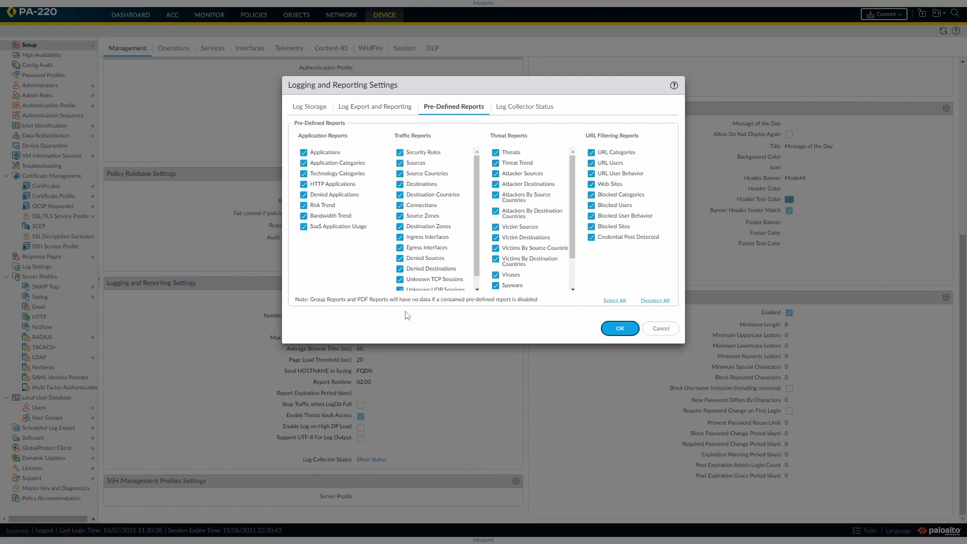
scroll(526, 237, down, 2)
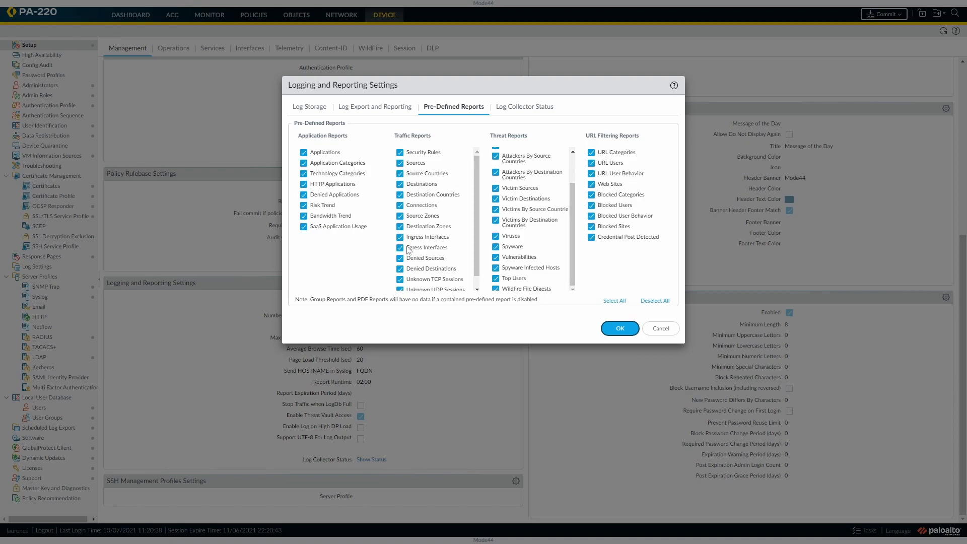
click(527, 108)
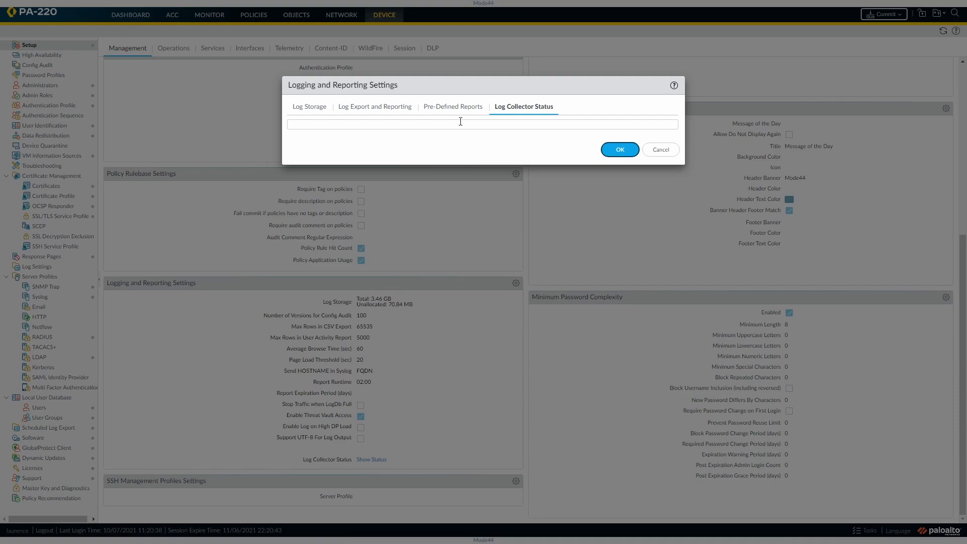
click(660, 150)
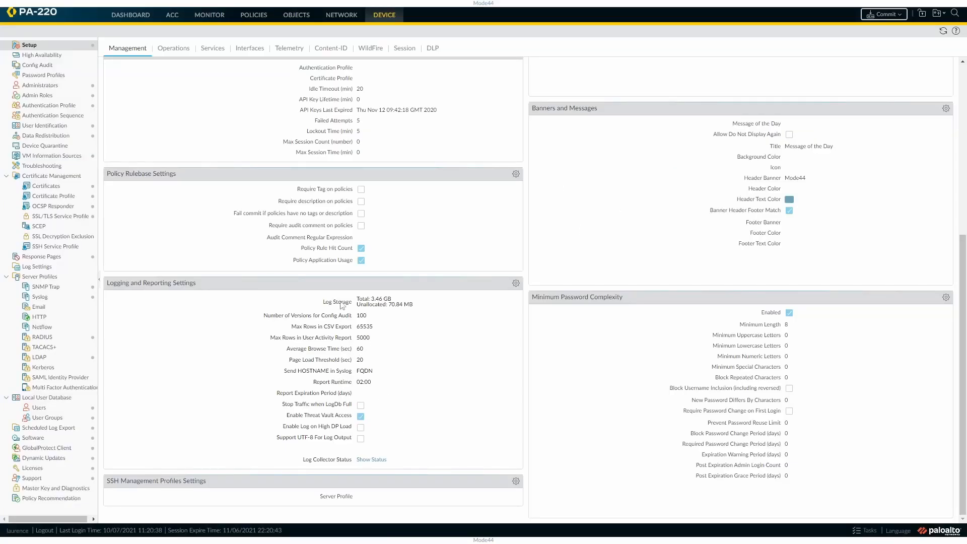
scroll(415, 255, up, 3)
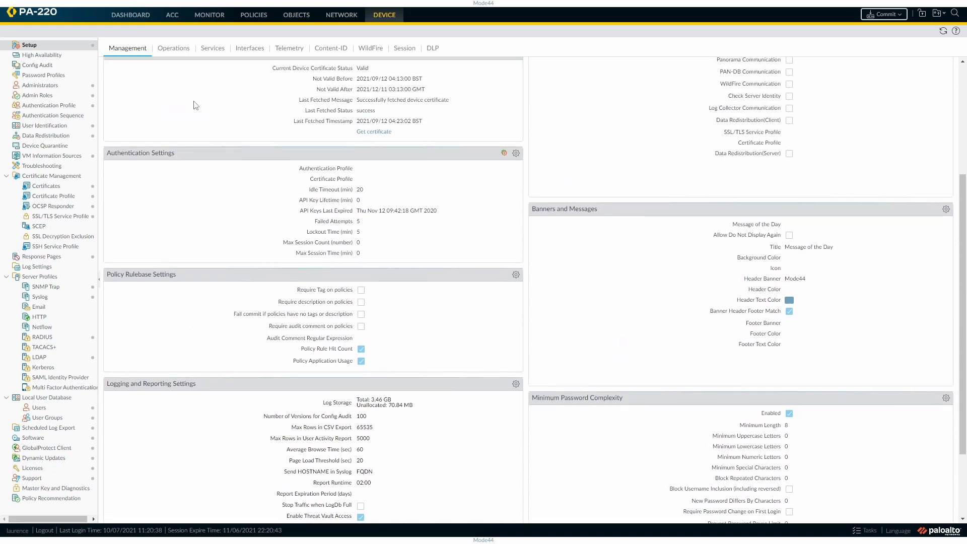
scroll(456, 225, up, 3)
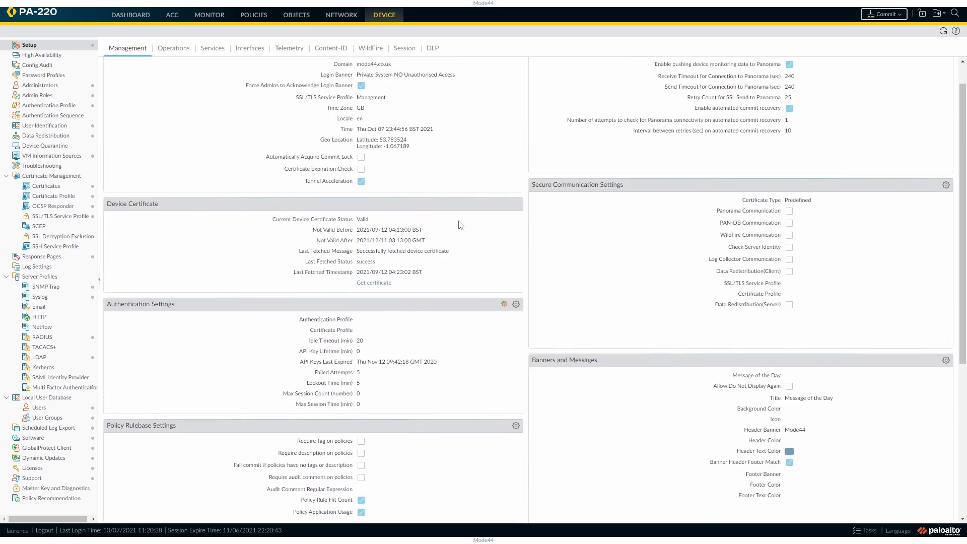